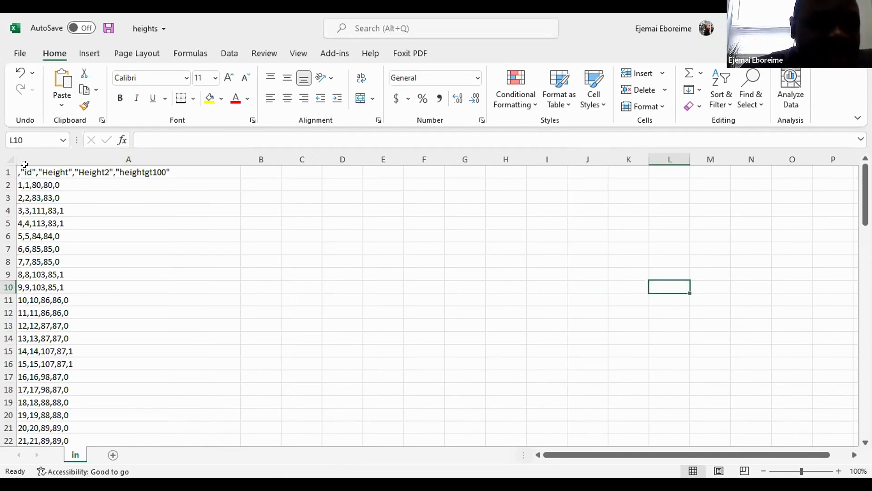
- Highlight the whole header row 1 with a yellow fill
left_click(23, 169)
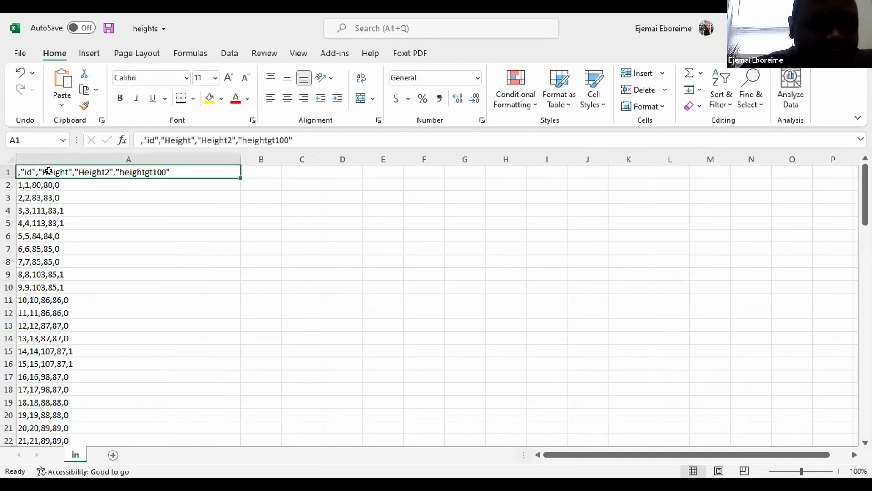
left_click(8, 171)
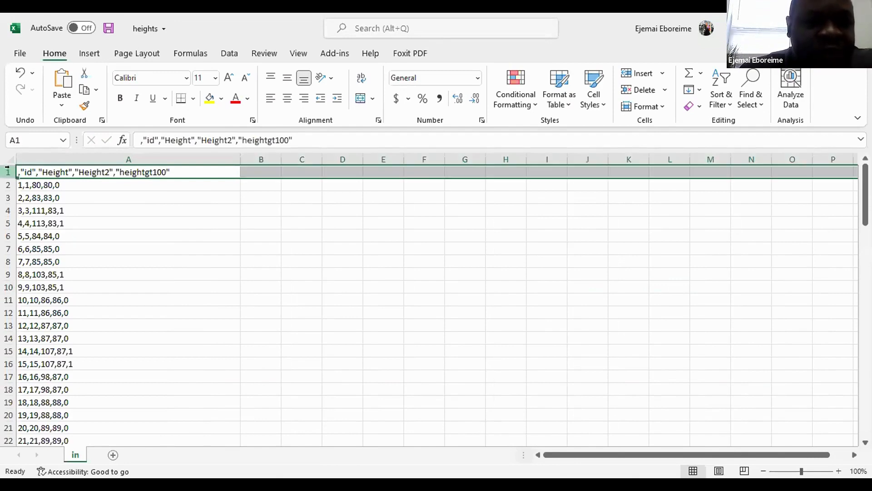
left_click(210, 98)
left_click(160, 245)
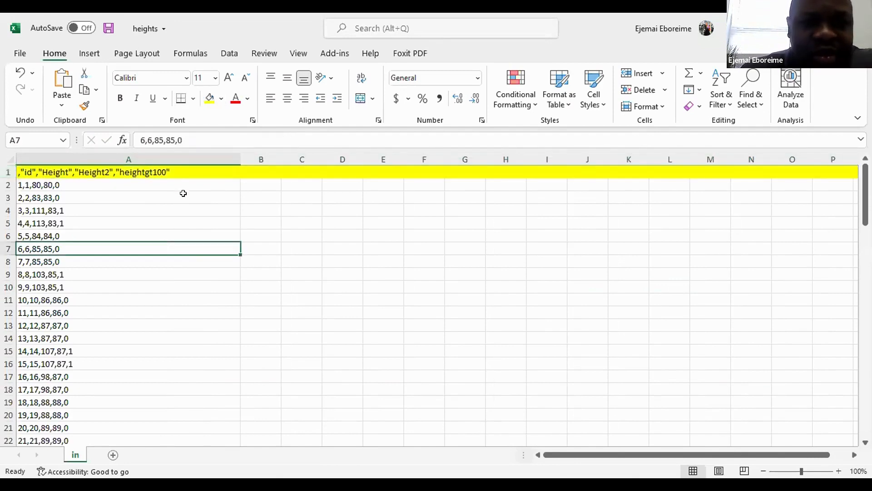
- Enter the heading Name in cell B1, beside the existing header text
left_click(205, 173)
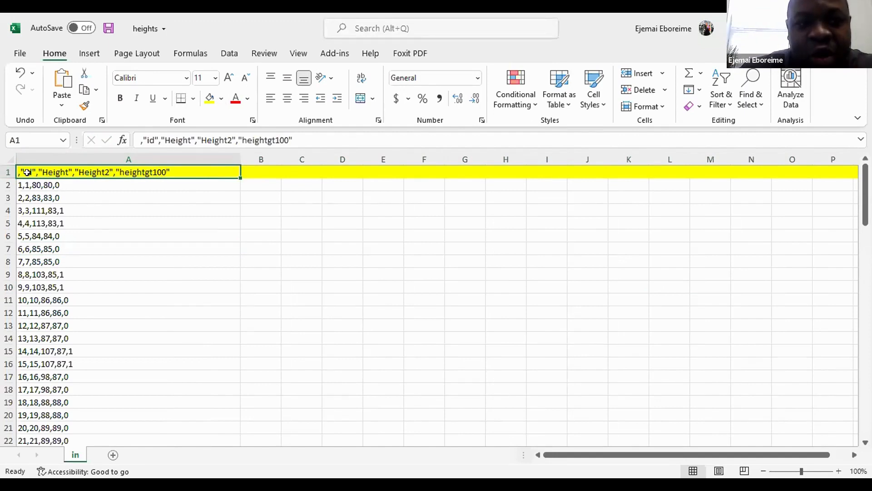
left_click(250, 169)
type("Name")
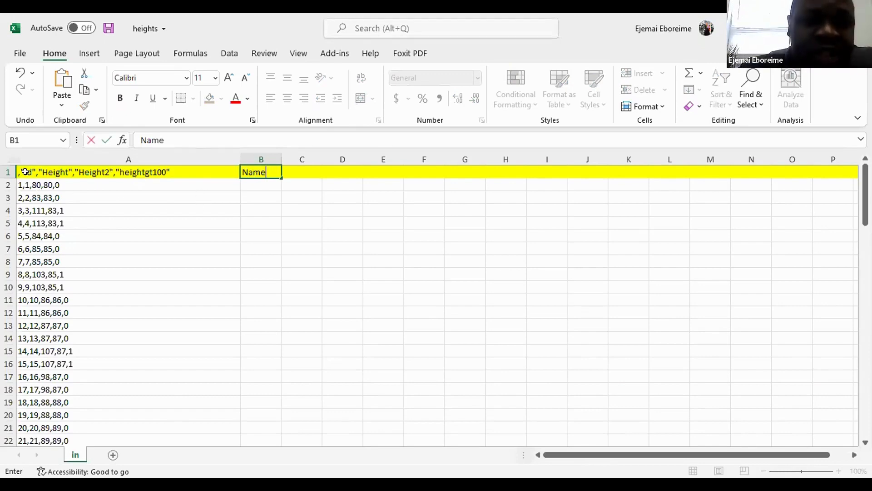
left_click(55, 166)
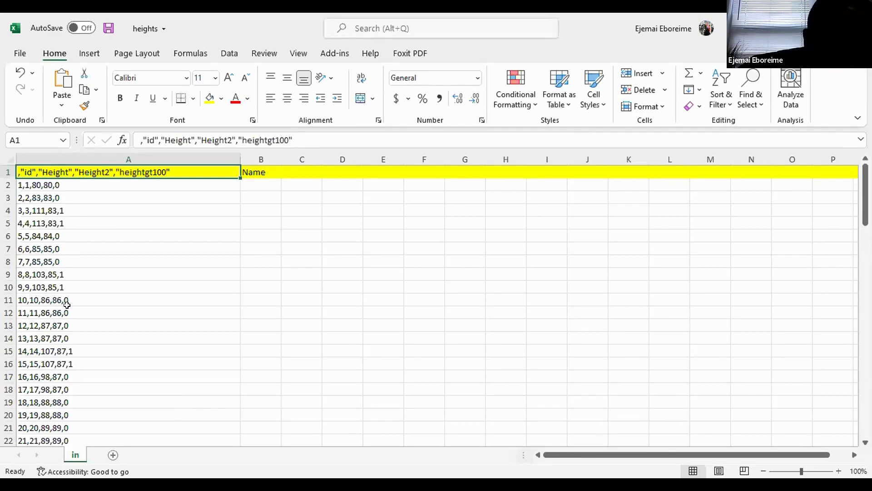
- Review the comma-separated height records below the header row
scroll(67, 304, "down", 1)
scroll(67, 304, "down", 1)
scroll(64, 301, "up", 2)
double_click(23, 171)
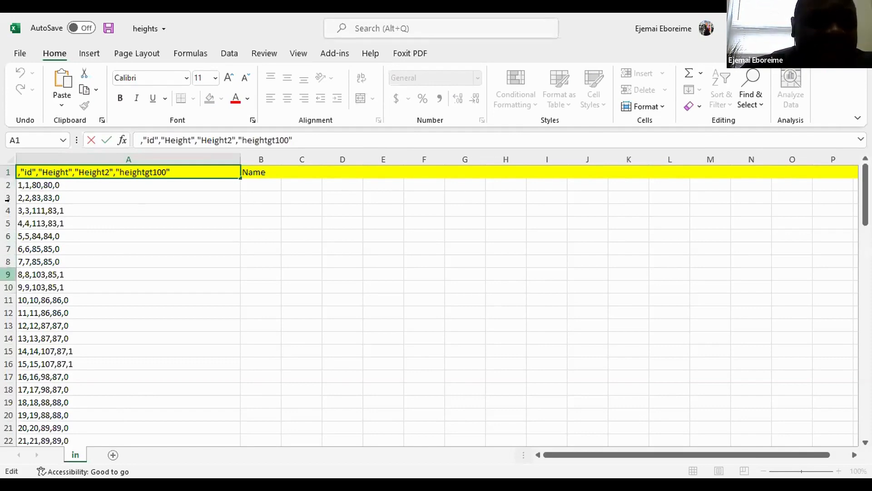
left_click(5, 287)
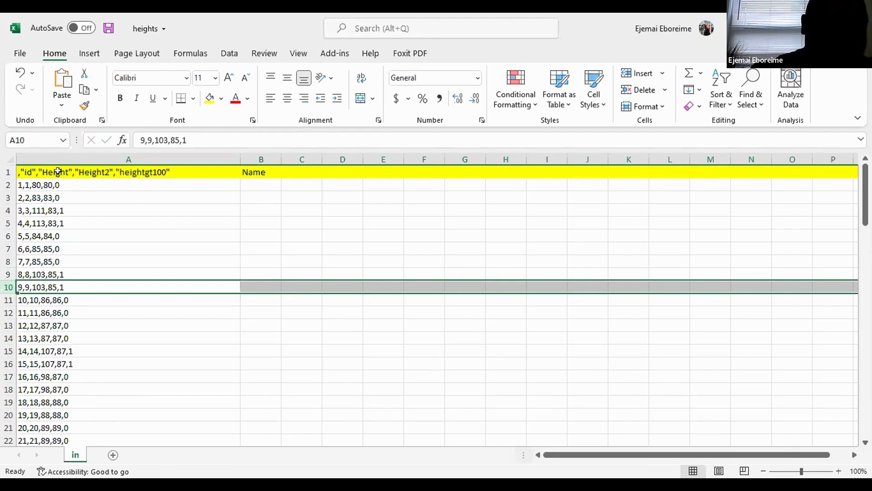
key("Down")
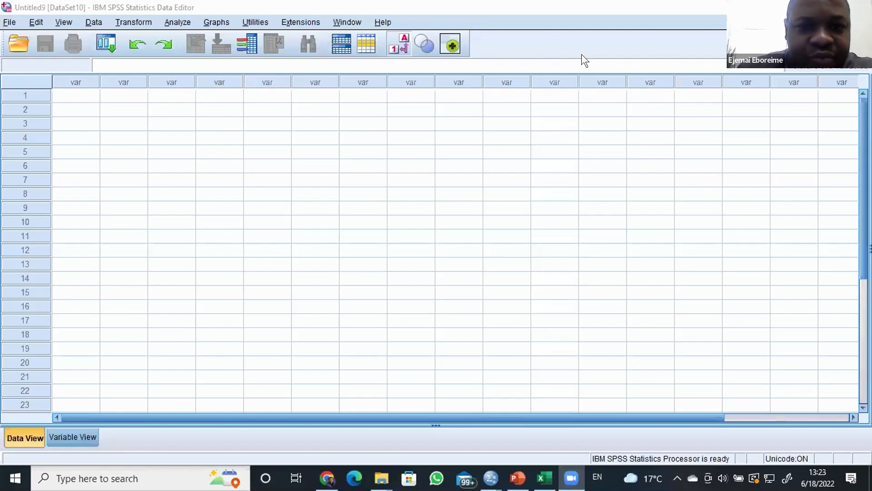
- Switch to SPSS Statistics and, in the empty dataset's Variable View, define a first variable named Country
left_click(71, 90)
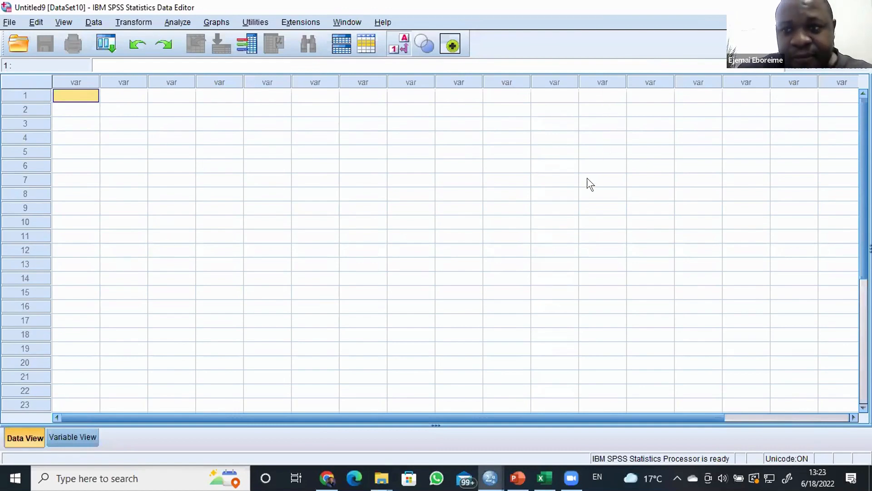
left_click(66, 439)
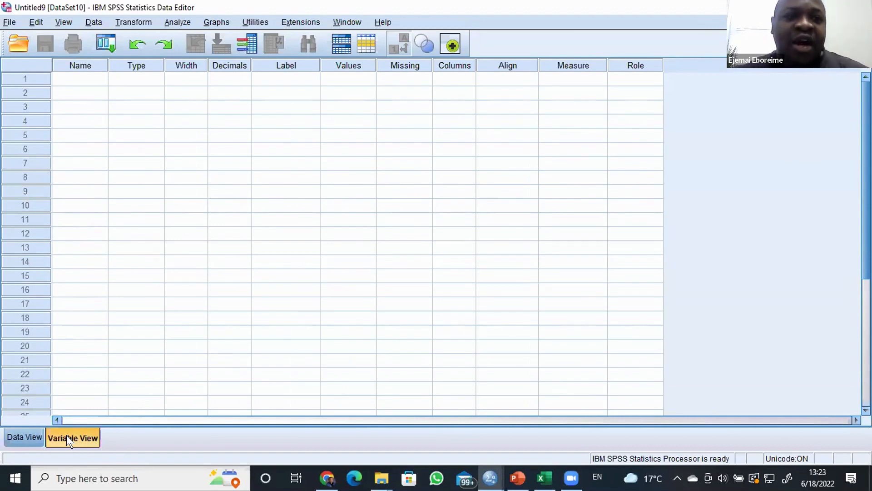
left_click(78, 79)
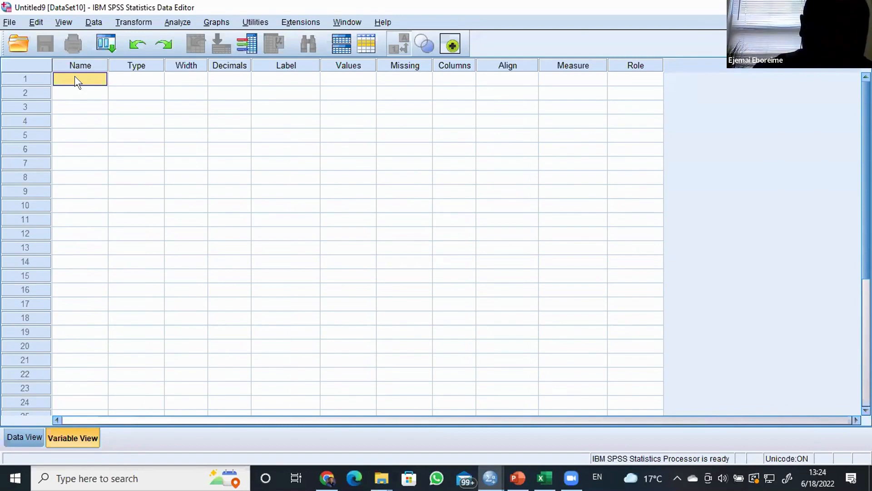
type("C")
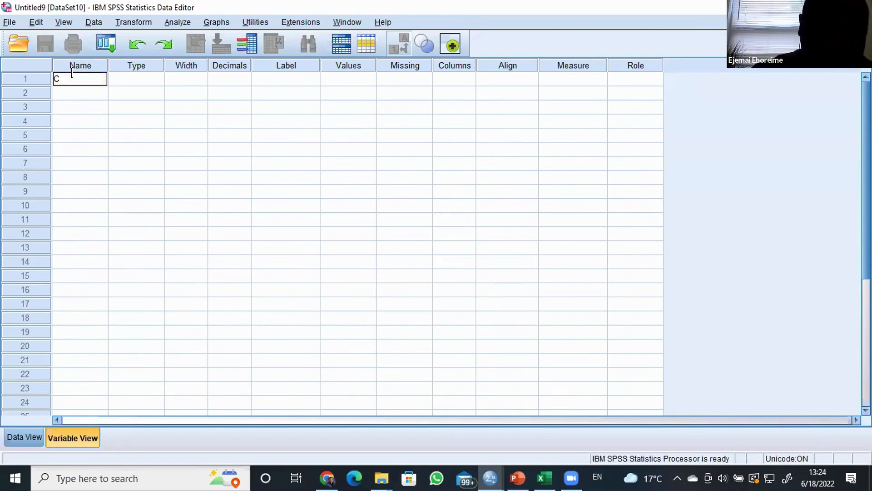
type("o")
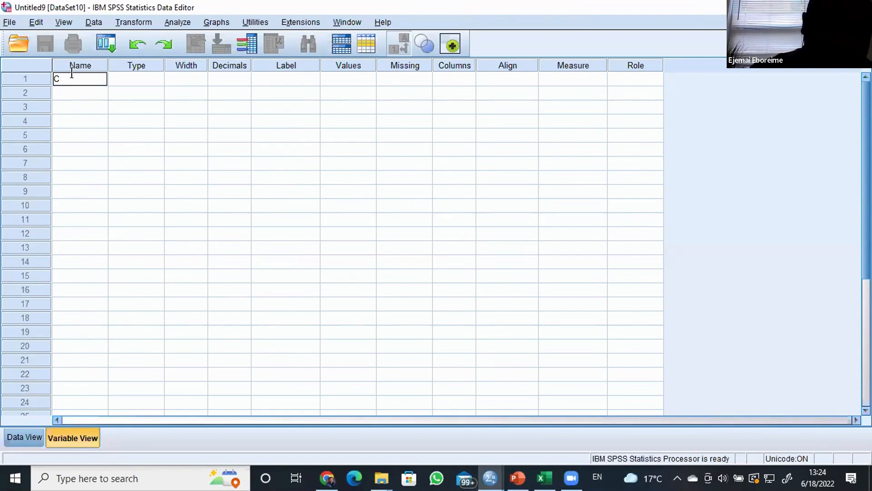
type("ountry")
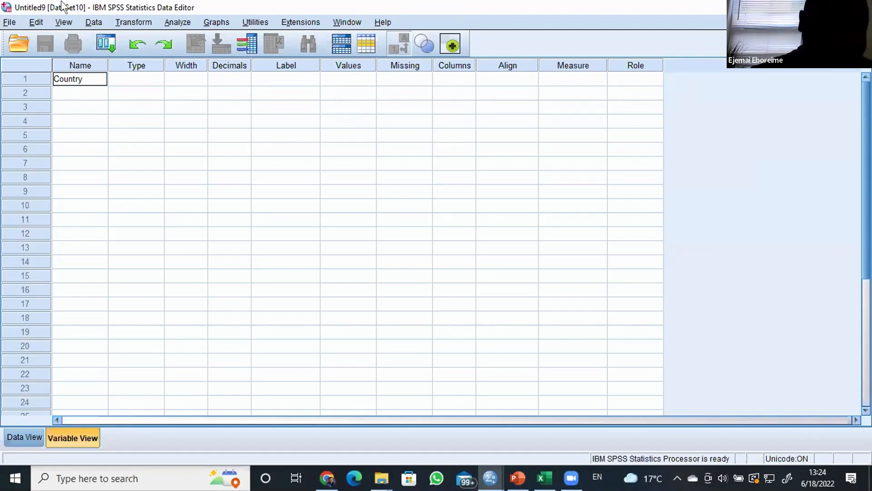
left_click(76, 86)
left_click(87, 73)
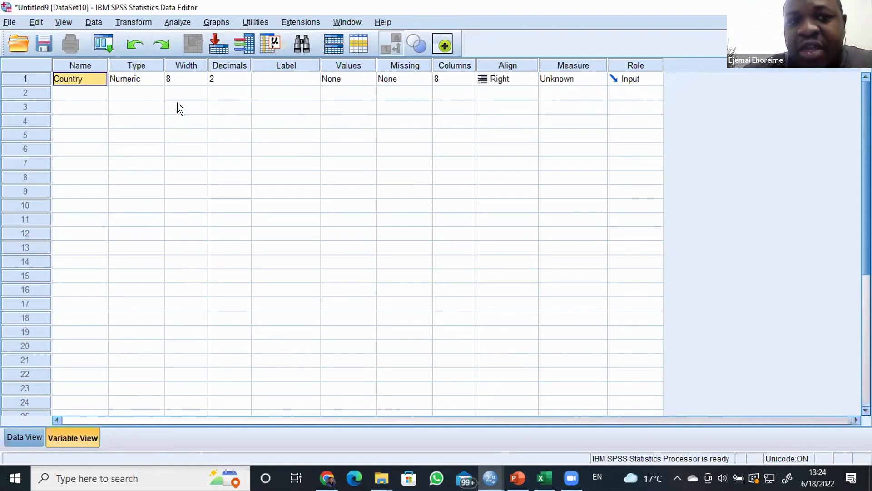
- Inspect the available variable types for Country and leave without changing the type
left_click(146, 78)
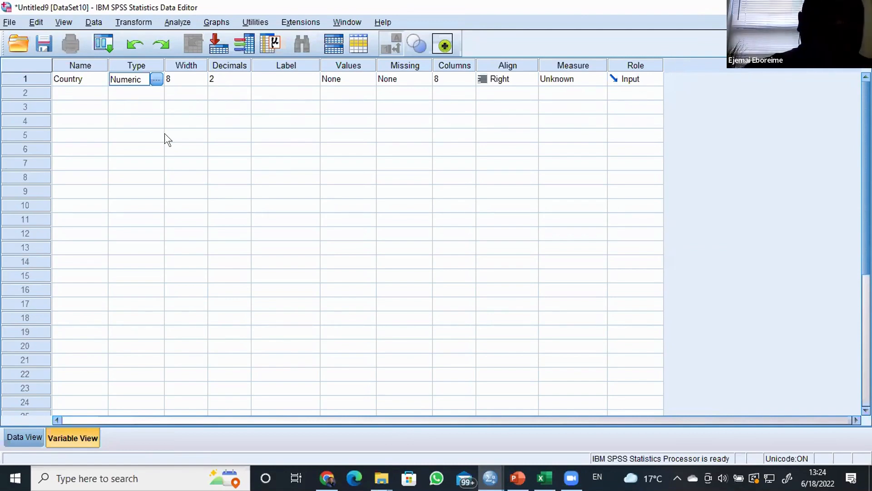
left_click(156, 79)
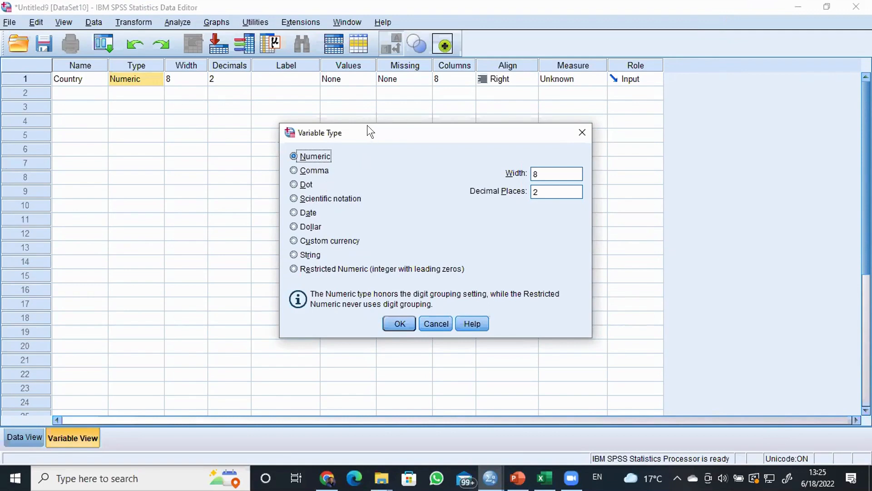
left_click_drag(367, 125, 351, 104)
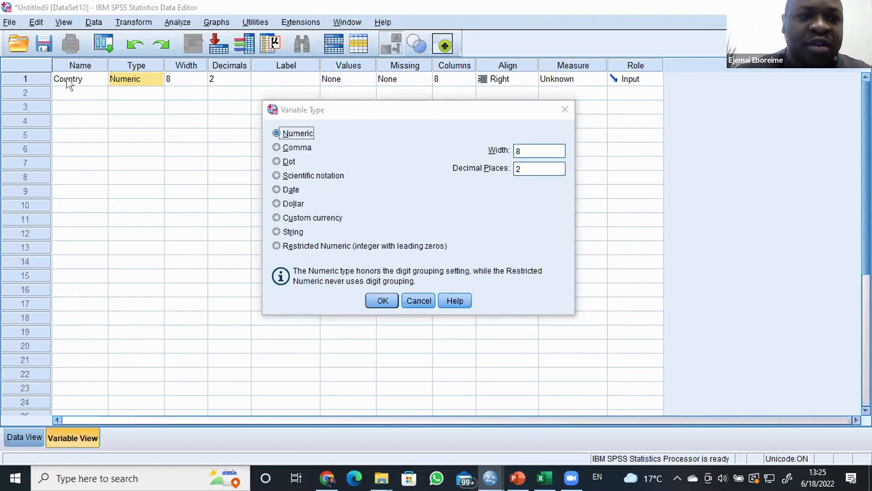
left_click(413, 300)
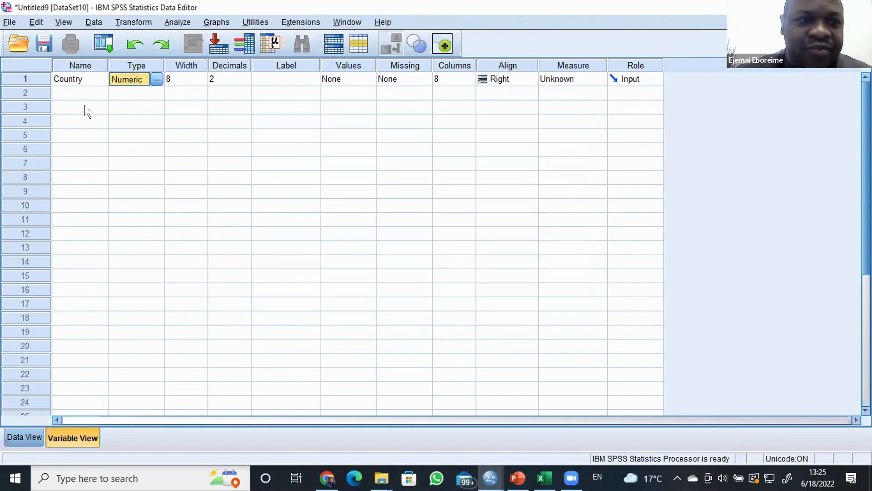
- Rename the first variable as Gender
left_click(82, 77)
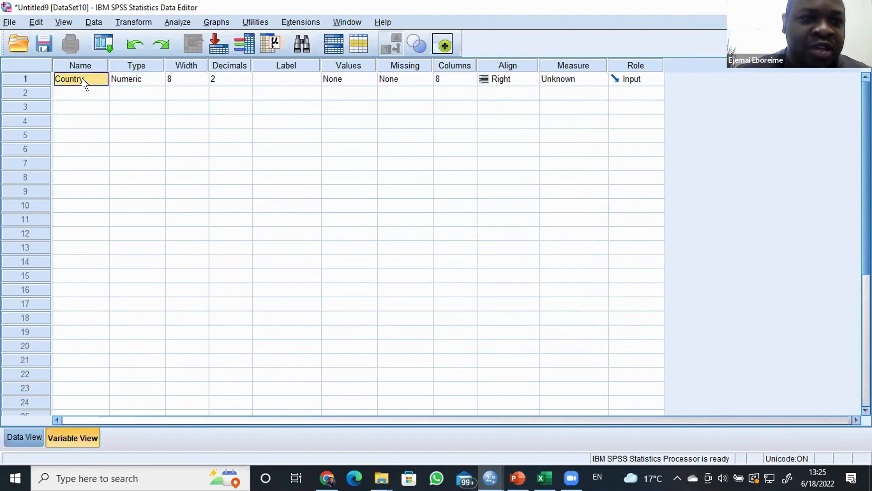
type("ge")
key("BackSpace")
key("BackSpace")
type("Gender")
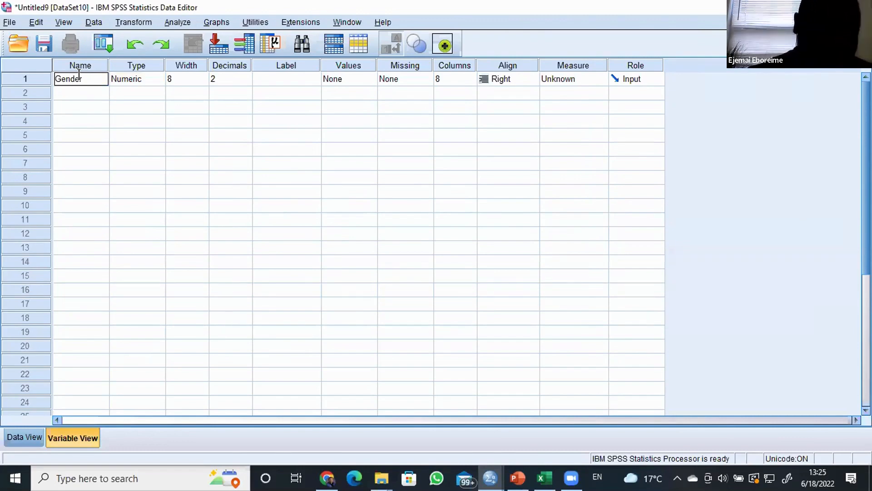
- Add a second variable named Country in row 2
left_click(73, 94)
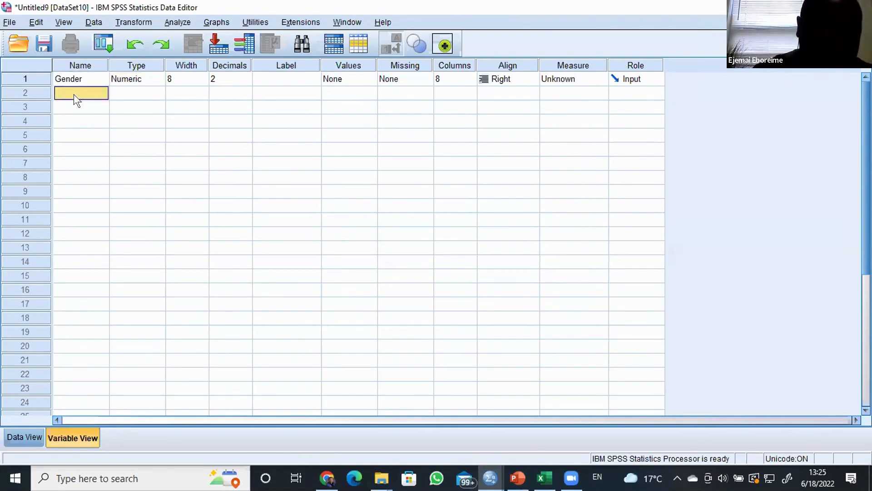
type("Cou")
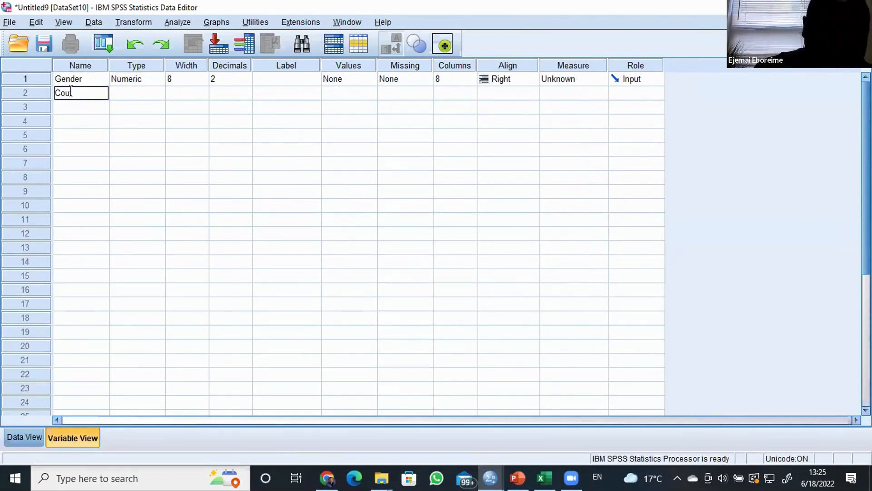
type("ntry")
key("Return")
key("Return")
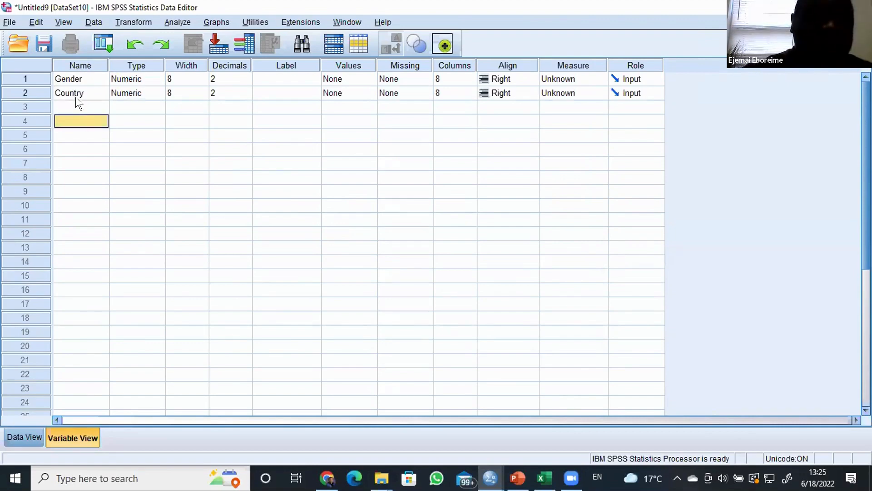
left_click(81, 75)
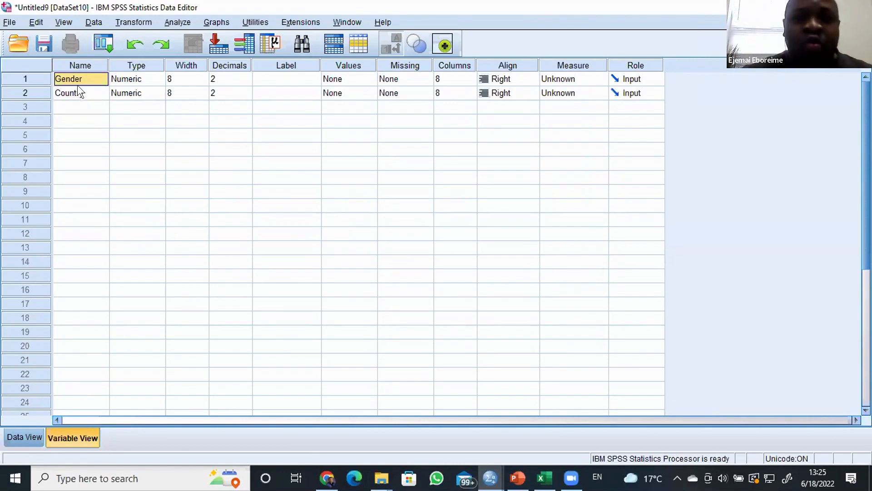
left_click(126, 80)
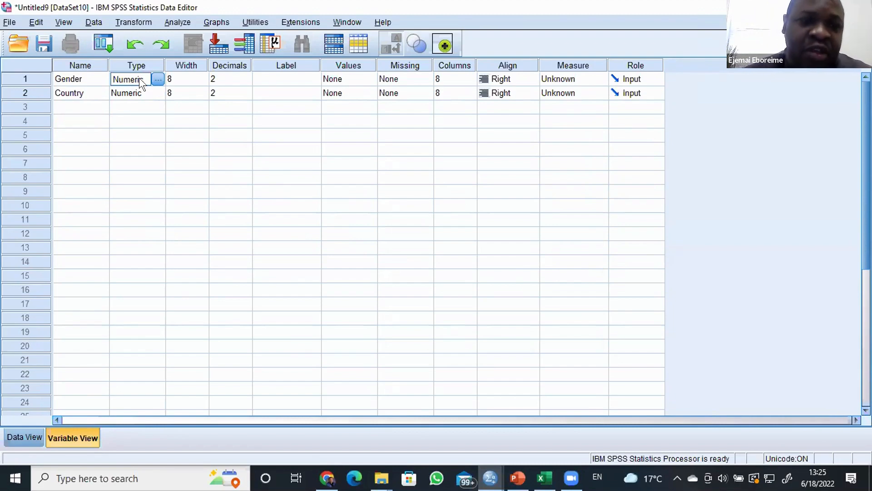
left_click(76, 93)
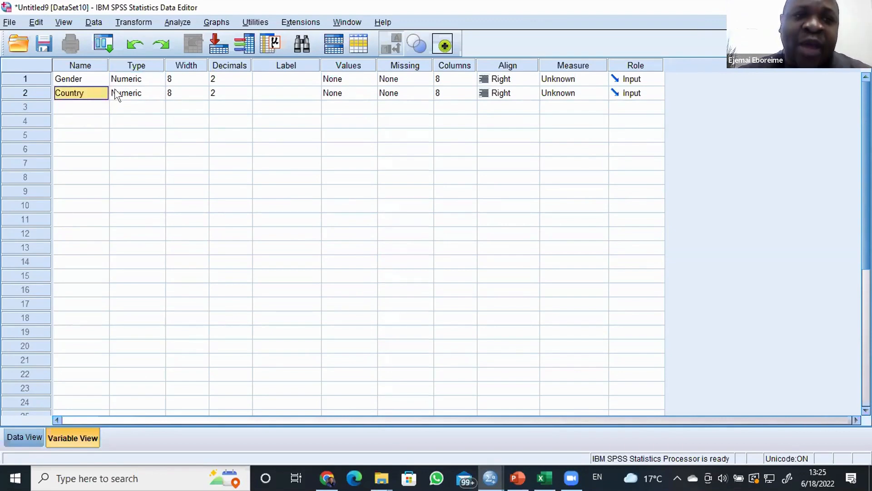
left_click(115, 89)
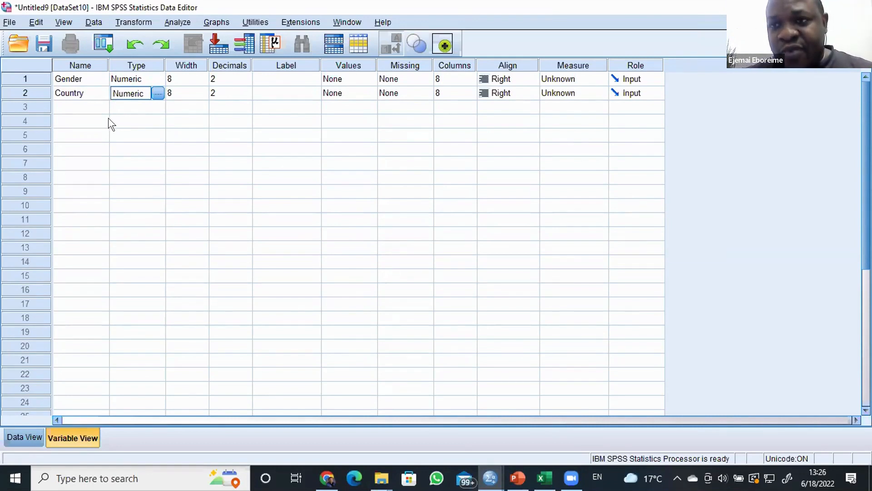
left_click(106, 129)
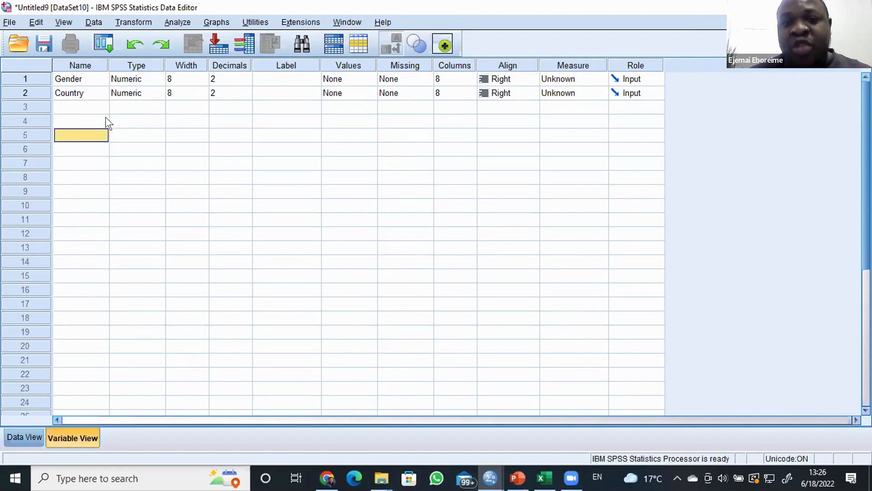
- Confirm Numeric as the Gender variable's type and open its width for editing
left_click(81, 77)
left_click(135, 79)
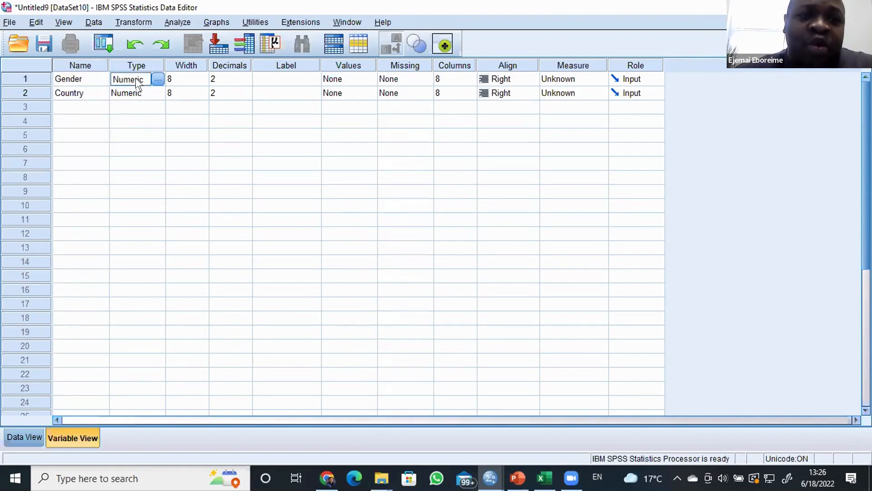
left_click(157, 78)
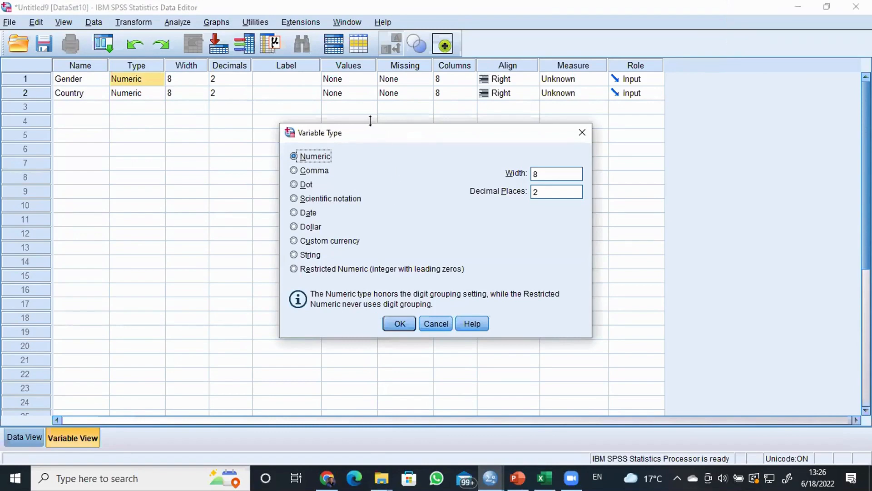
left_click_drag(381, 125, 374, 104)
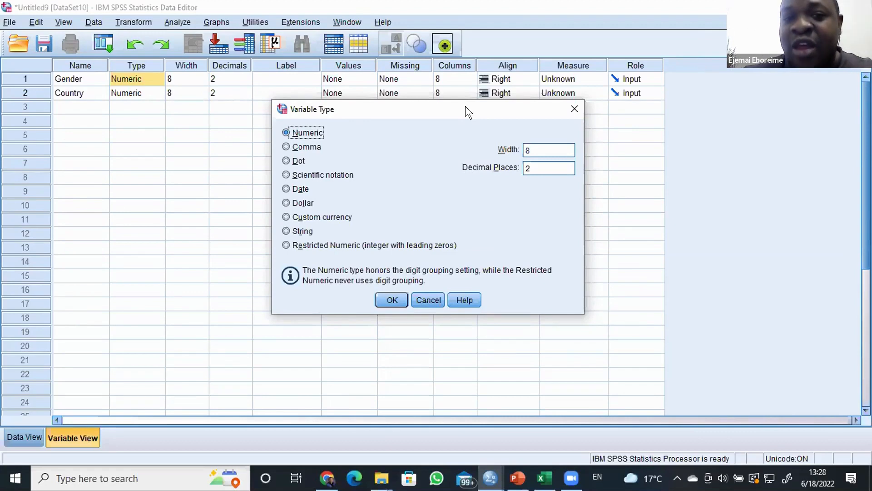
left_click(377, 298)
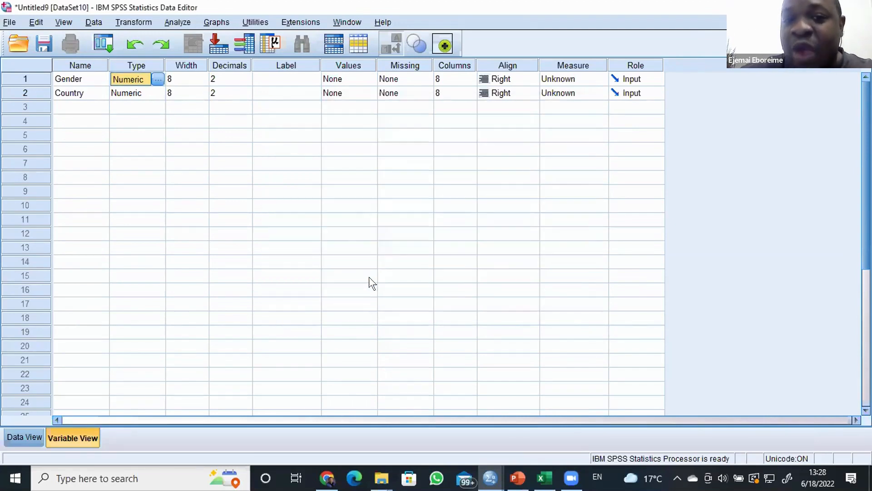
left_click(180, 73)
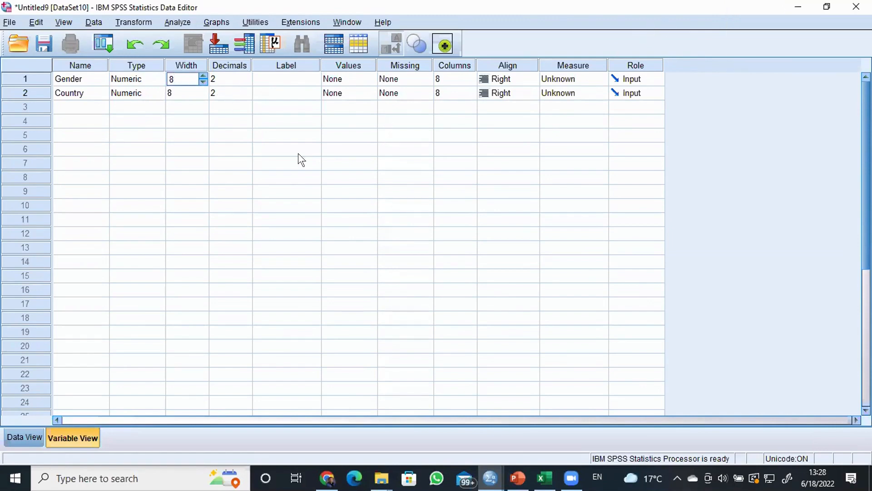
- Try to set the Gender variable's width to 1 while its decimals are still 2
left_click(189, 137)
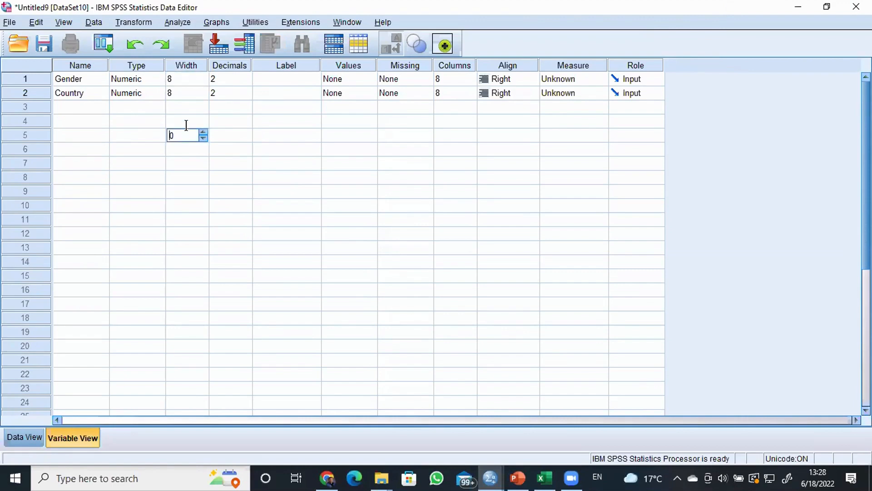
left_click(184, 78)
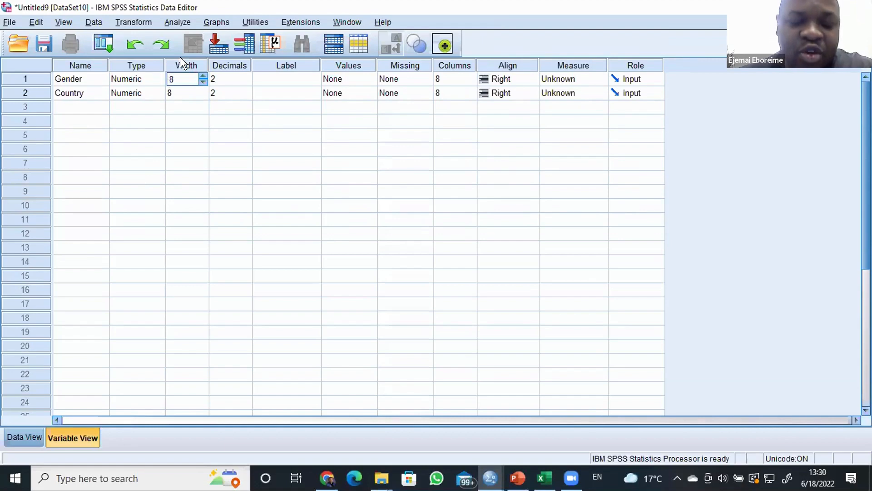
key("BackSpace")
type("1")
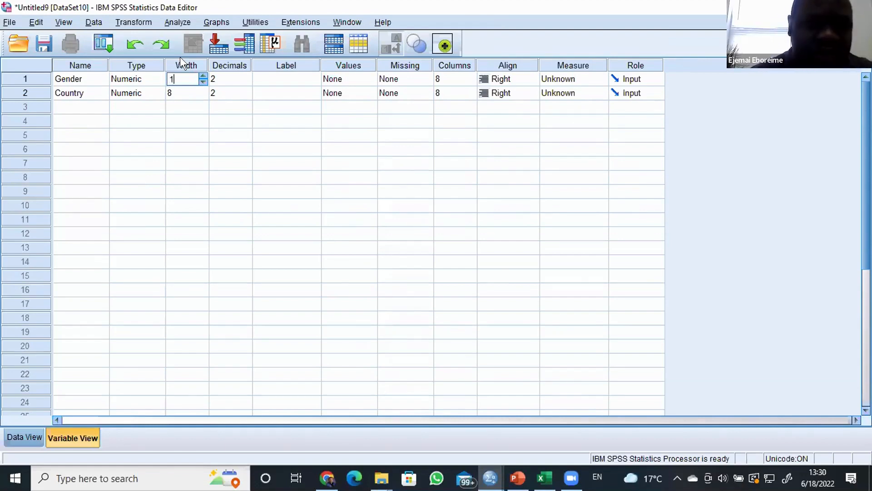
left_click(236, 83)
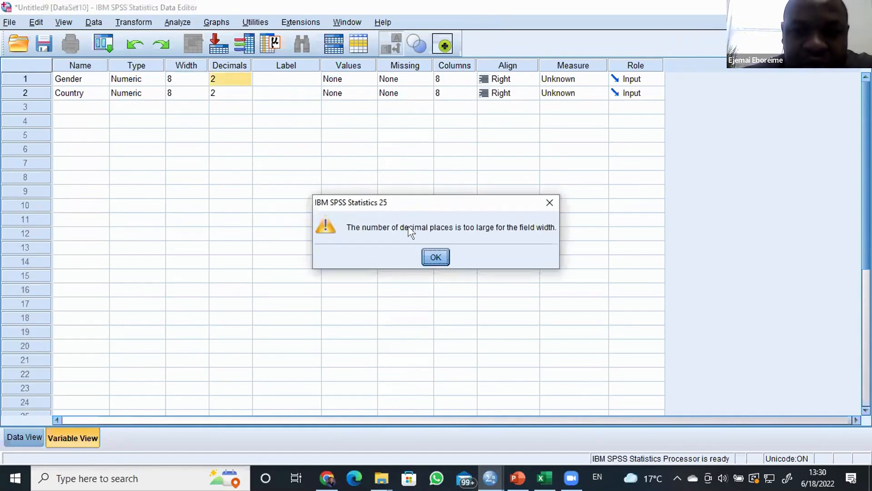
left_click(431, 256)
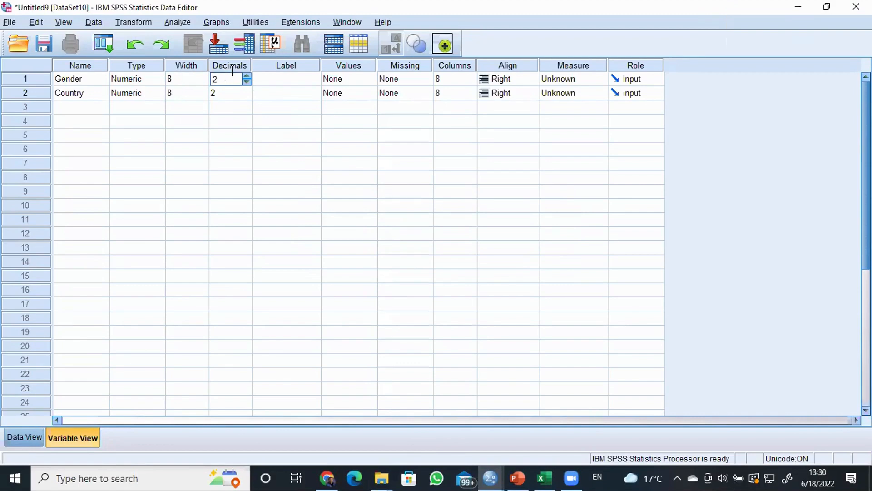
- Set the Gender variable's decimals to 0 and its width to 1
key("BackSpace")
type("0")
left_click(185, 73)
key("BackSpace")
type("1")
left_click(174, 120)
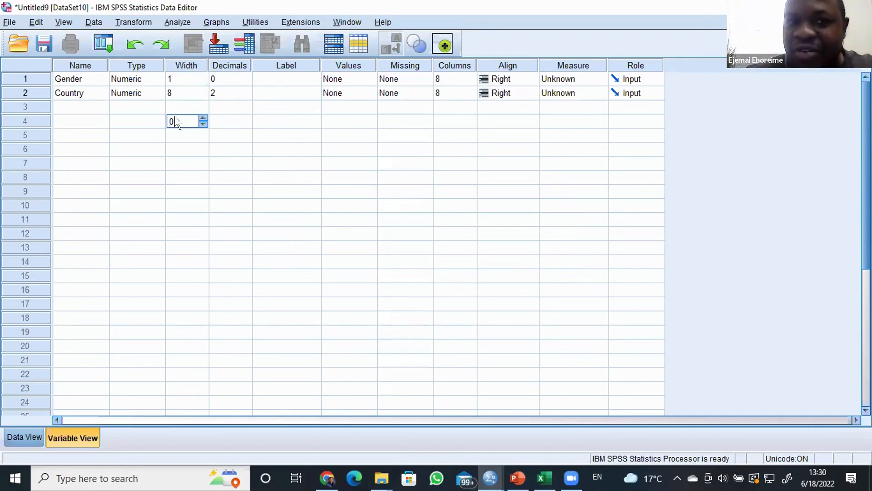
left_click(182, 79)
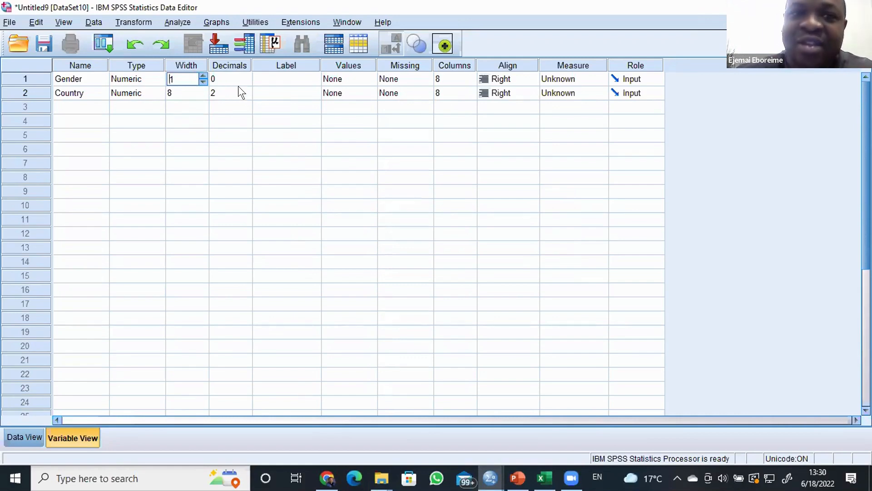
- Enter Gender as the label of the first variable
left_click(262, 75)
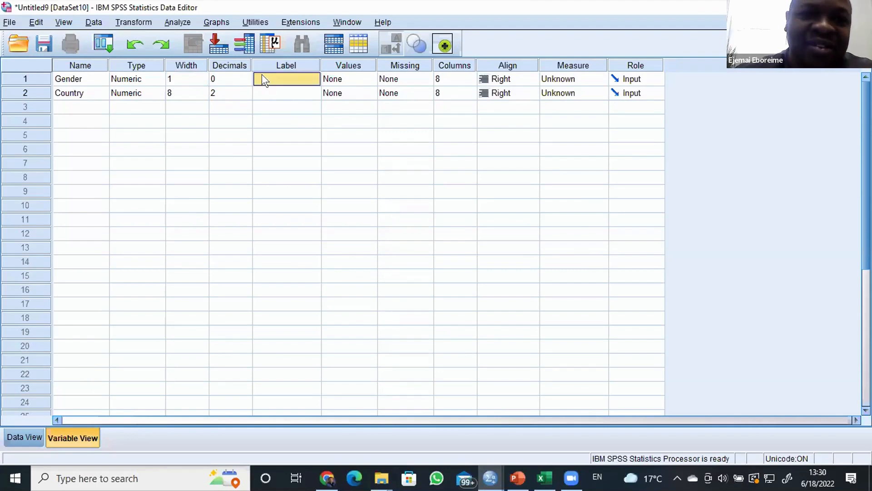
left_click(285, 76)
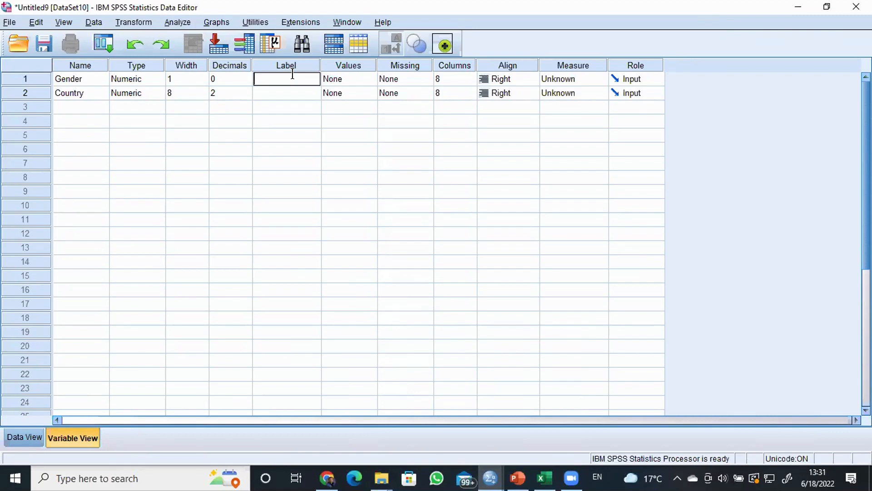
type("Gender")
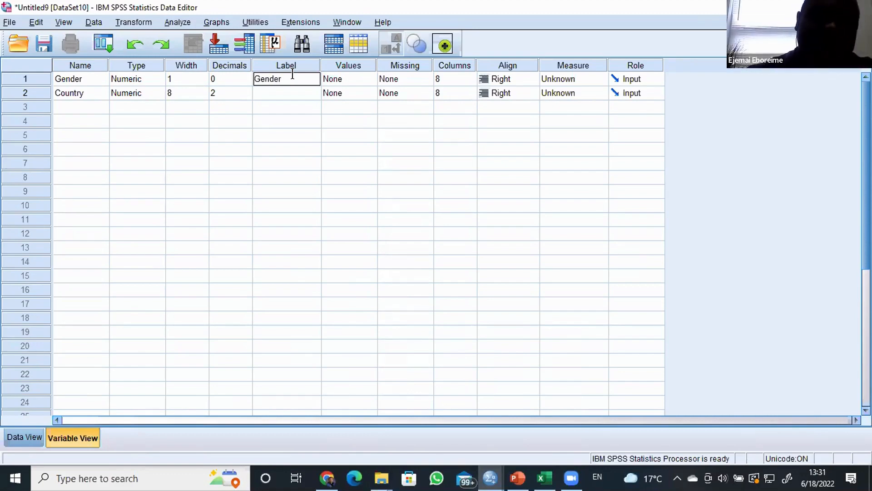
left_click(350, 235)
- Rename the first variable as G_1
left_click(76, 78)
left_click(77, 78)
key("BackSpace")
key("BackSpace")
key("BackSpace")
key("BackSpace")
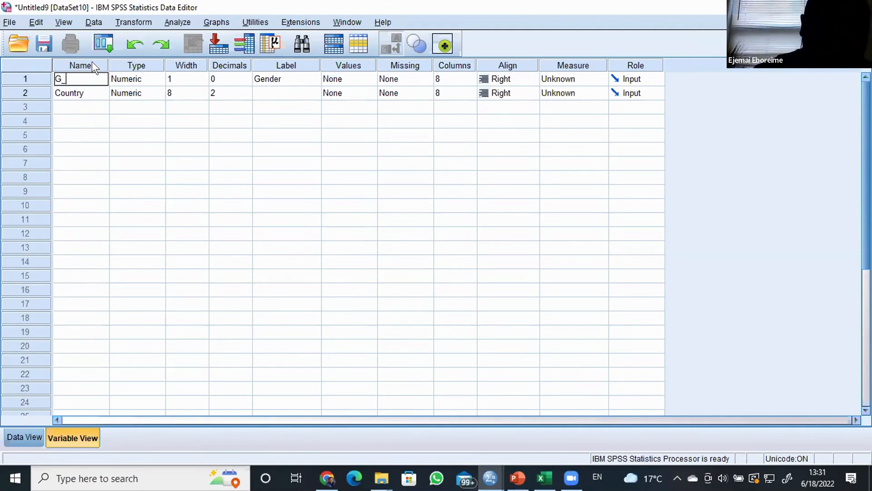
left_click(154, 163)
left_click(157, 162)
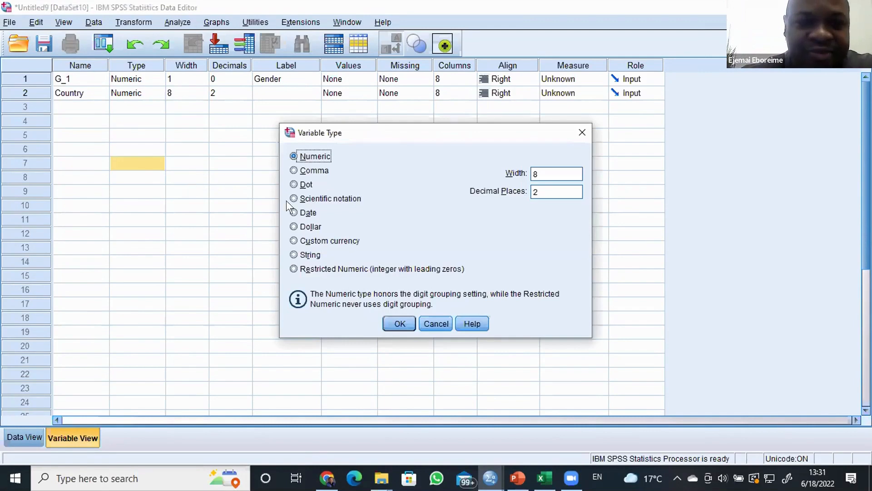
left_click(434, 321)
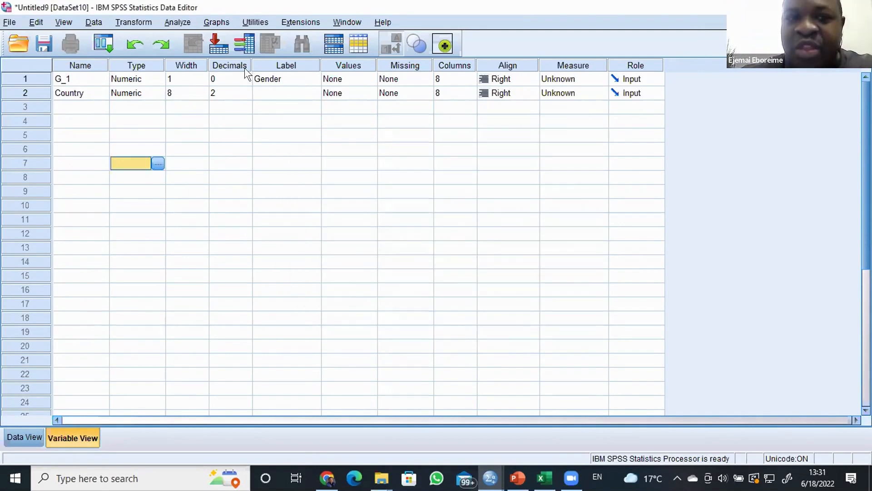
- Try to rename the first variable as "G 1", with a space instead of the underscore
left_click(271, 78)
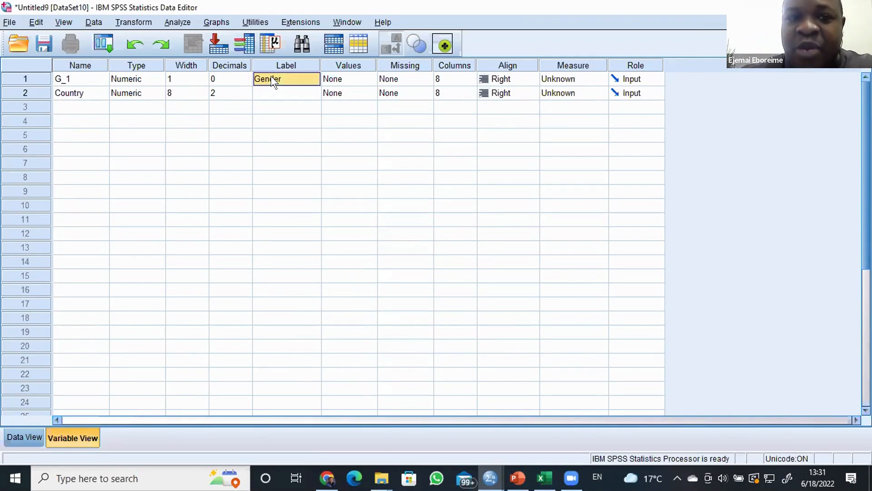
left_click(66, 75)
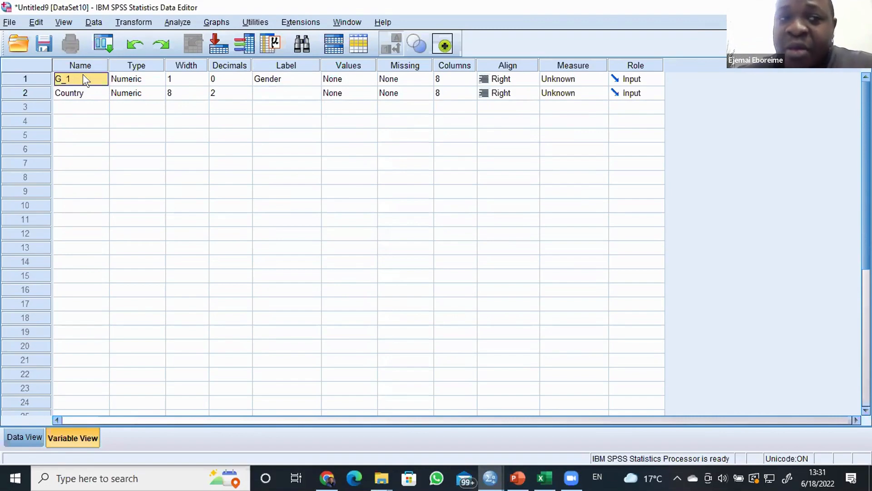
double_click(55, 76)
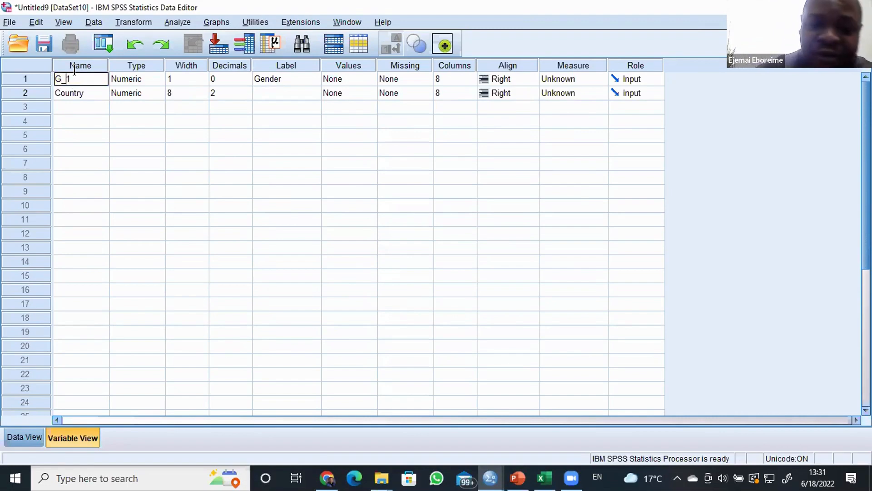
key("BackSpace")
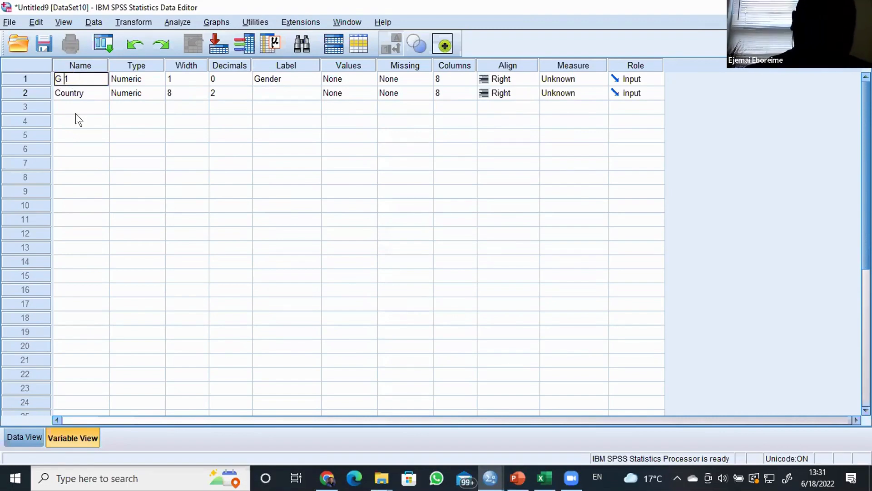
left_click(68, 139)
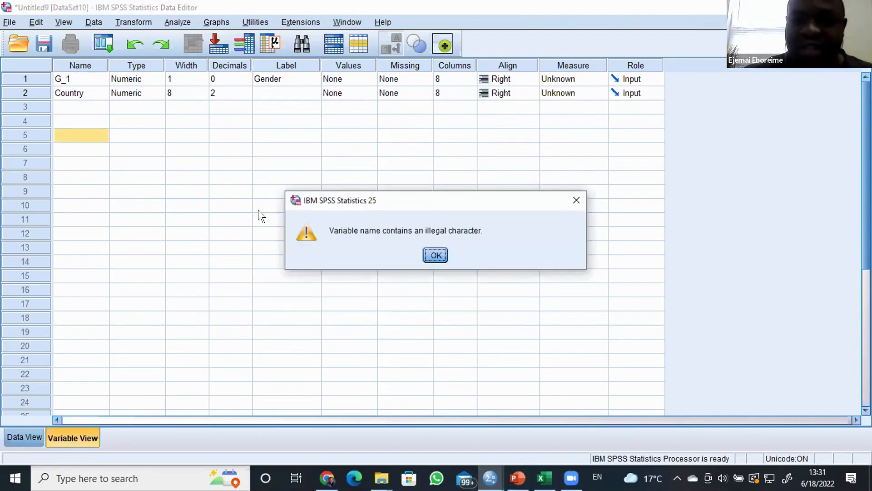
left_click(434, 255)
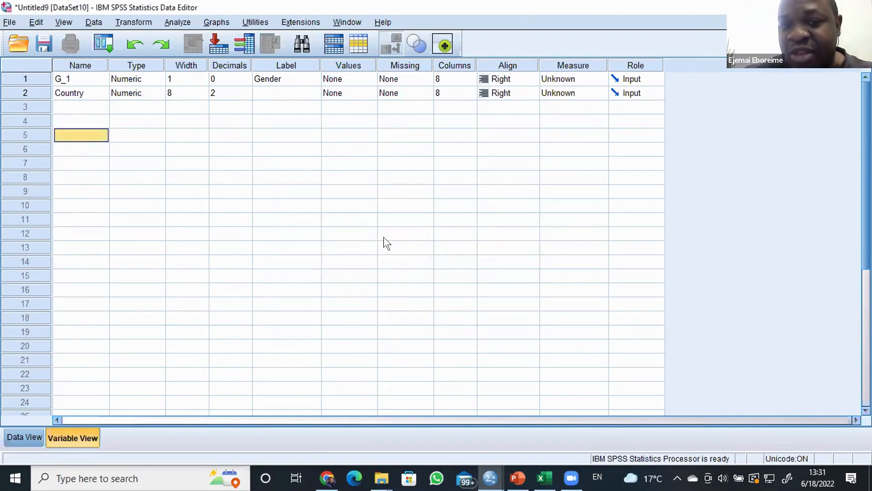
left_click(72, 76)
left_click(81, 79)
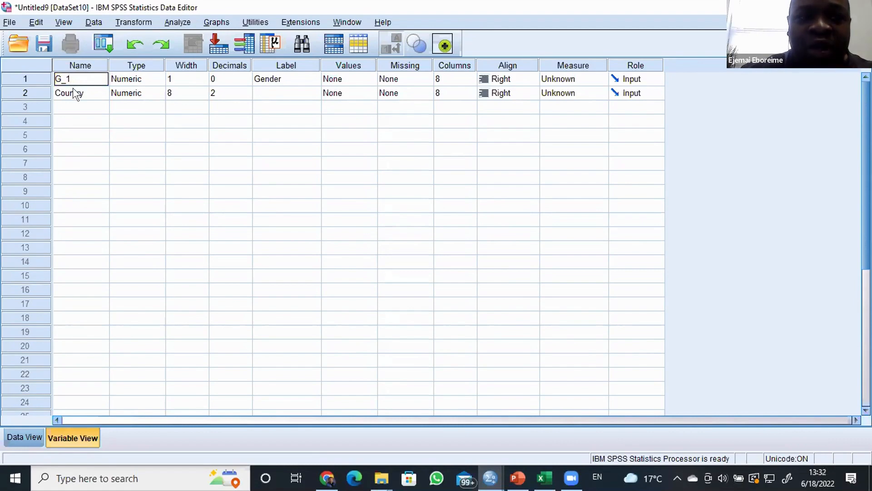
- Enter "Country of Origin" as the label of the Country variable in row 2
left_click(73, 90)
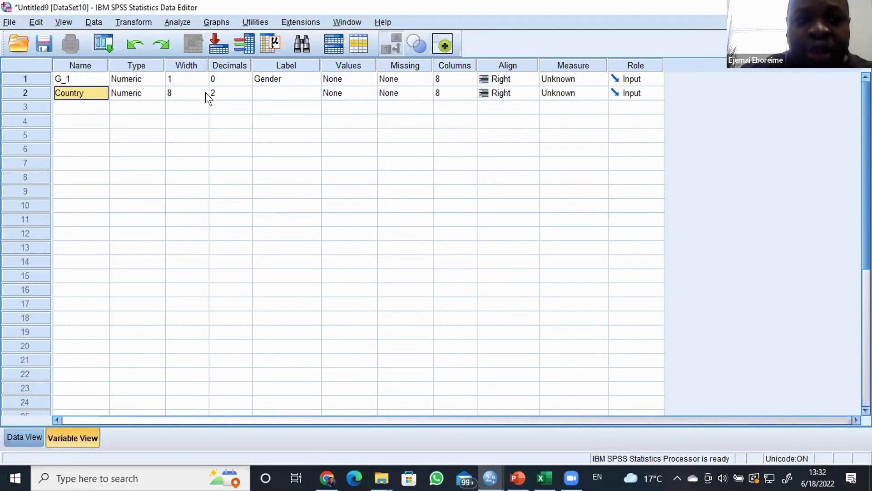
left_click(290, 94)
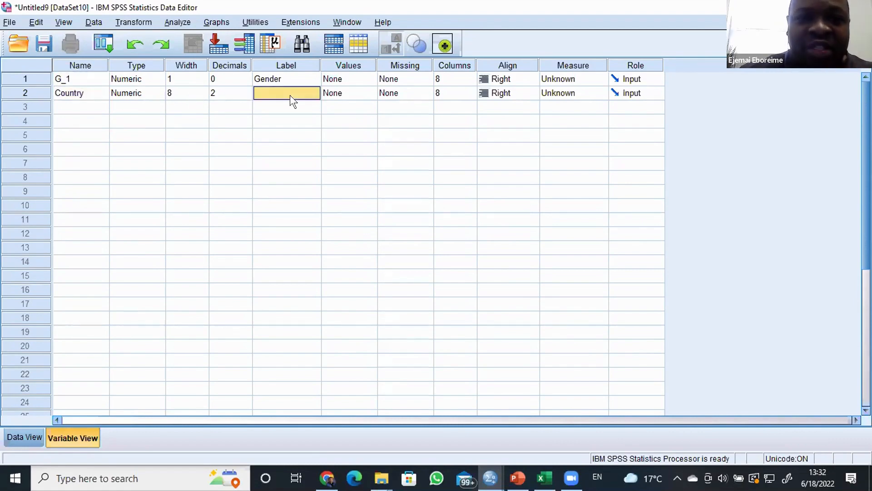
left_click(287, 91)
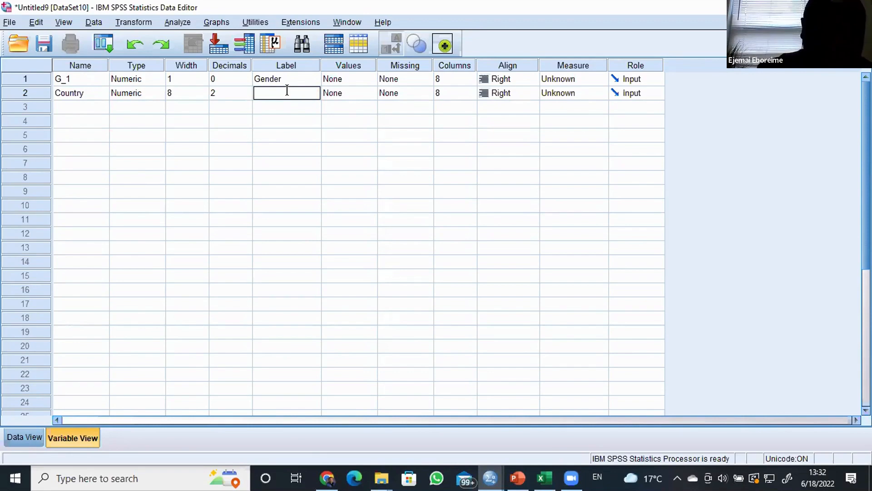
type("Country of Origin")
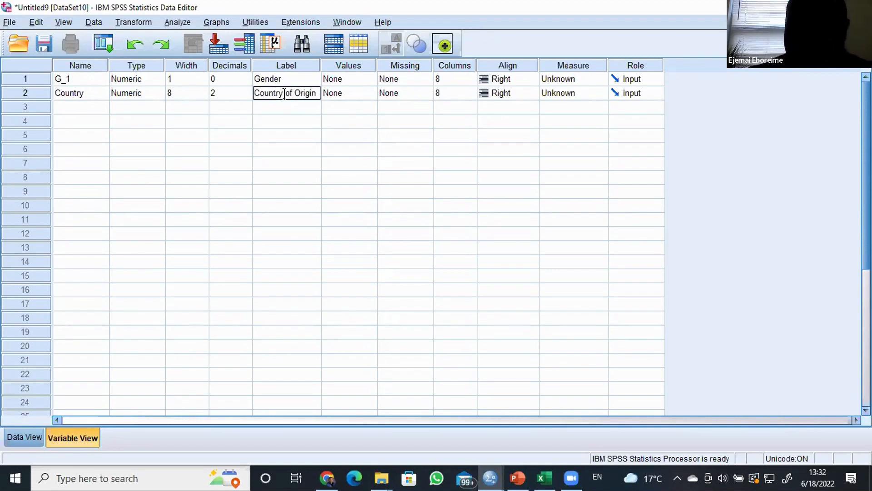
left_click(249, 149)
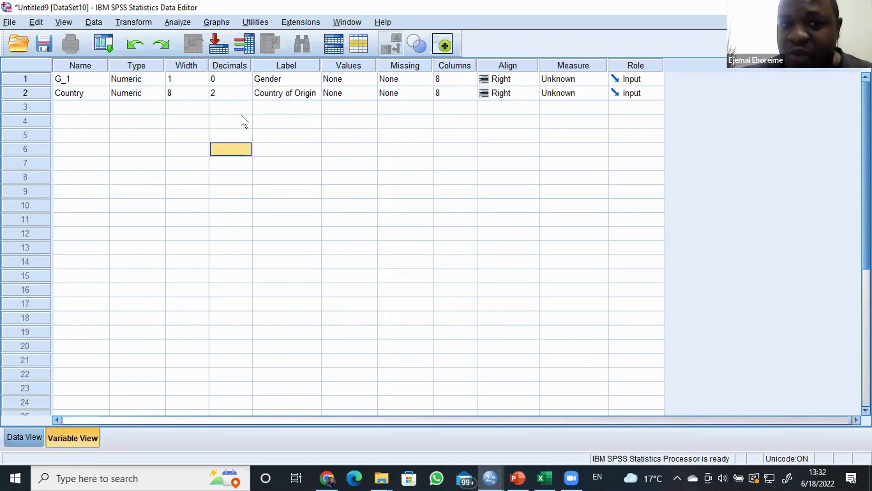
- Try to rename the Country variable as "Country of origin", with spaces in the name
left_click(288, 85)
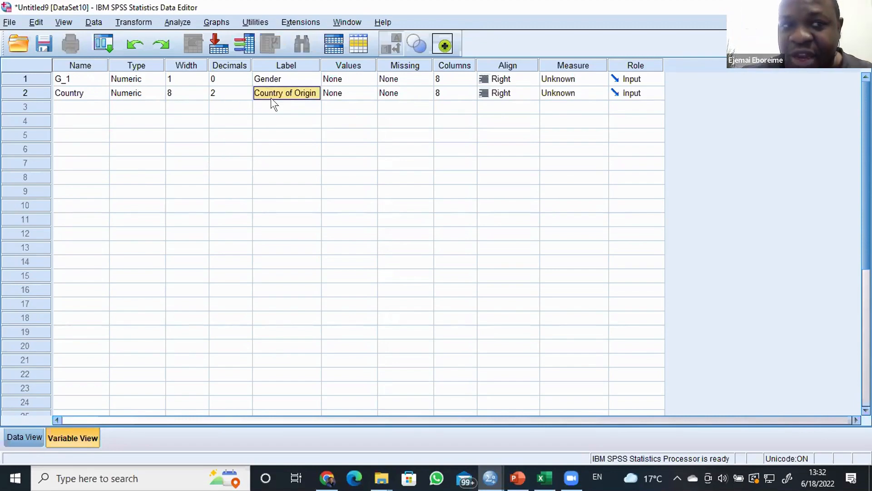
left_click(83, 92)
left_click(102, 89)
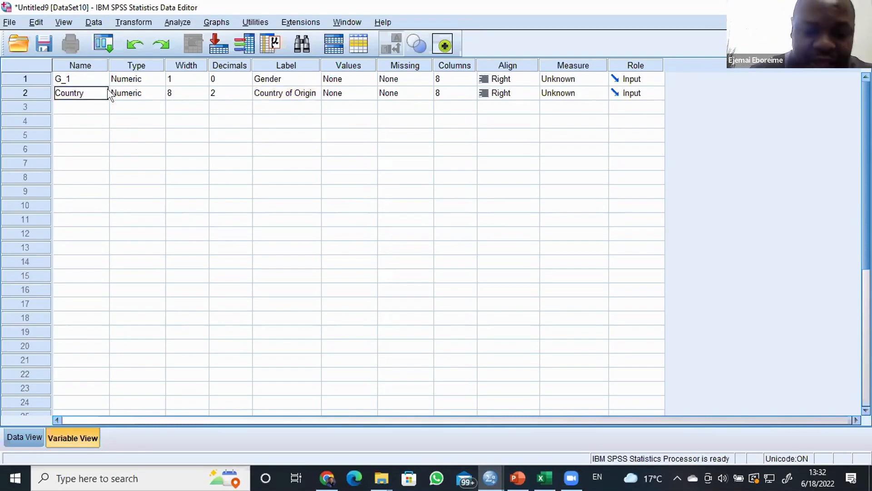
type("of origin")
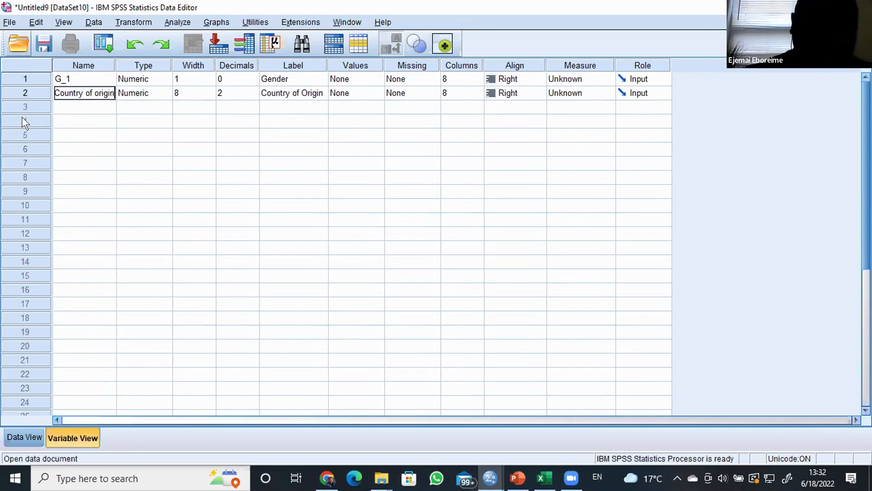
left_click(123, 175)
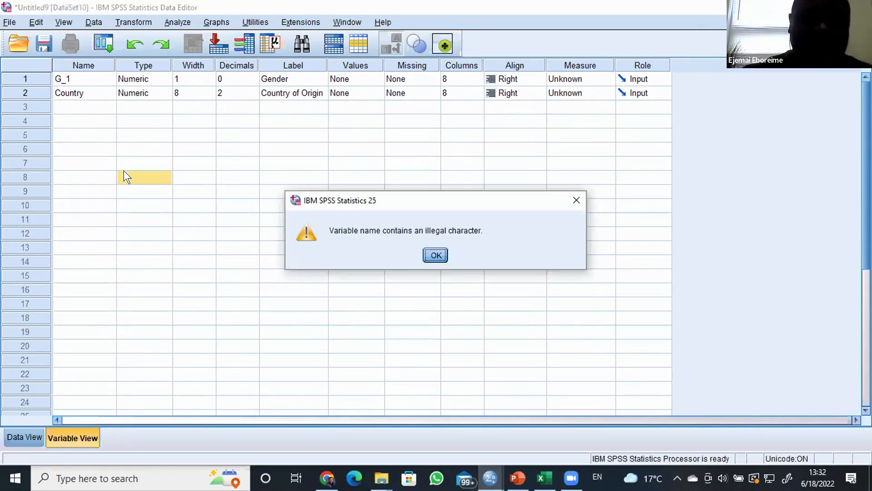
left_click(424, 253)
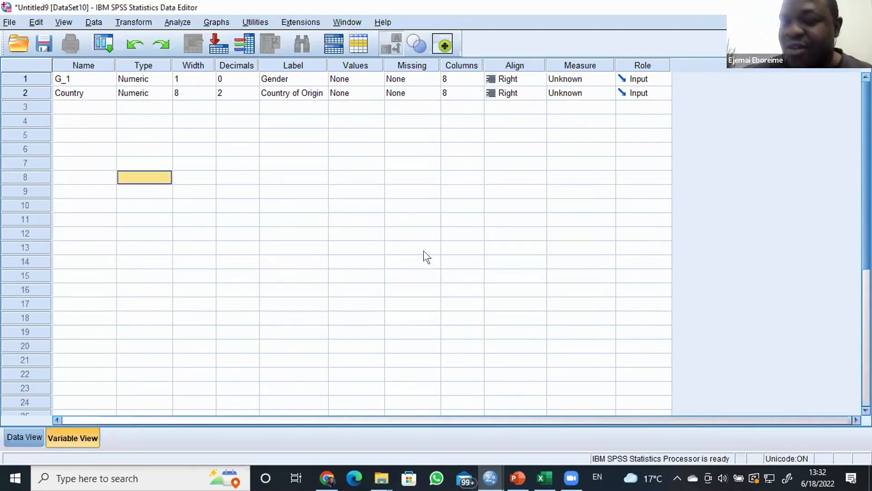
- Rename the Country variable in row 2 as Country_1
left_click(86, 85)
double_click(84, 89)
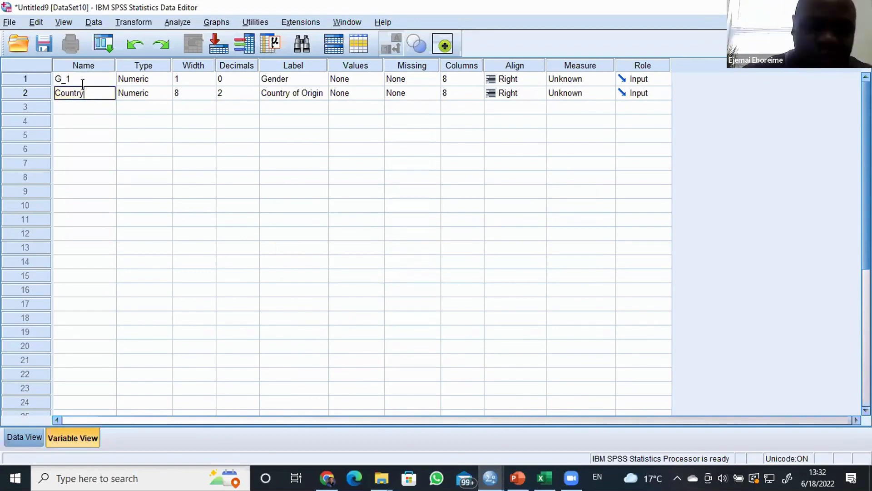
type("_1")
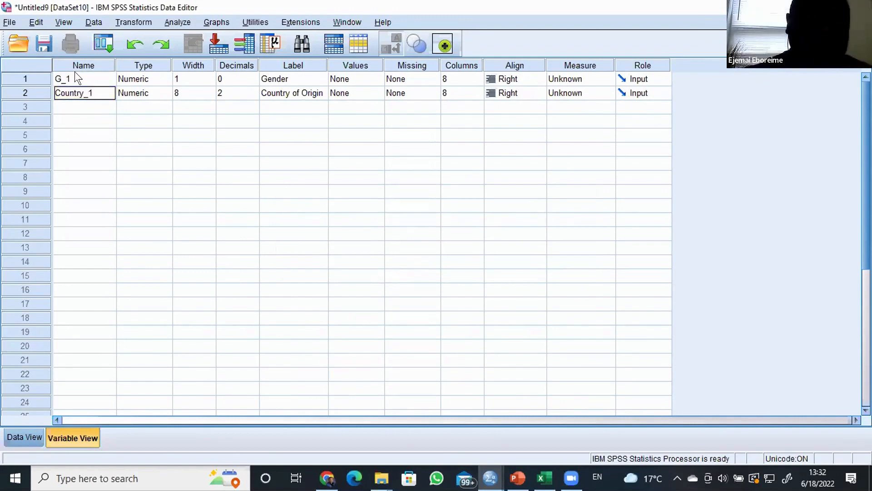
- Add a third variable in row 3 and name it Country_2
left_click(85, 108)
type("Co8n")
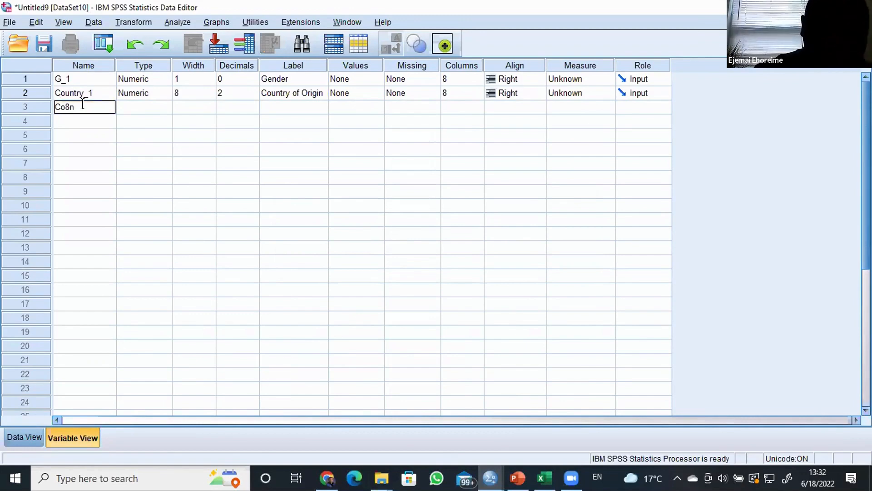
left_click(86, 107)
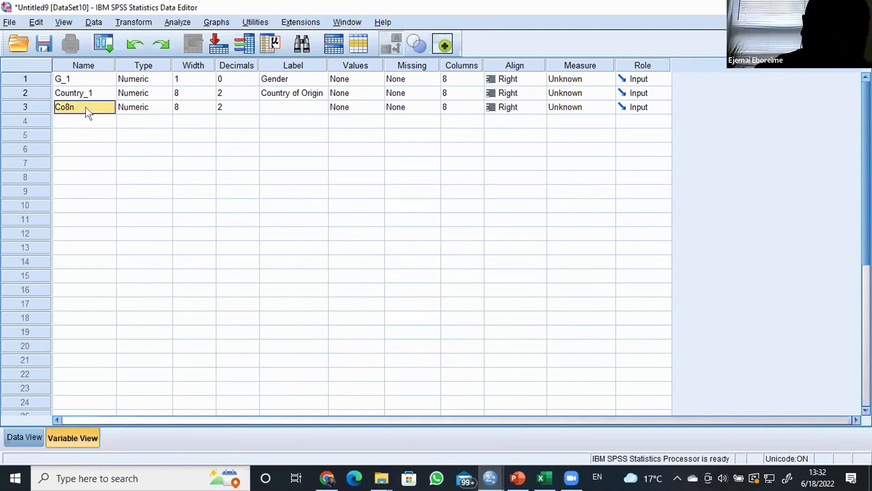
double_click(83, 103)
key("BackSpace")
key("BackSpace")
type("un")
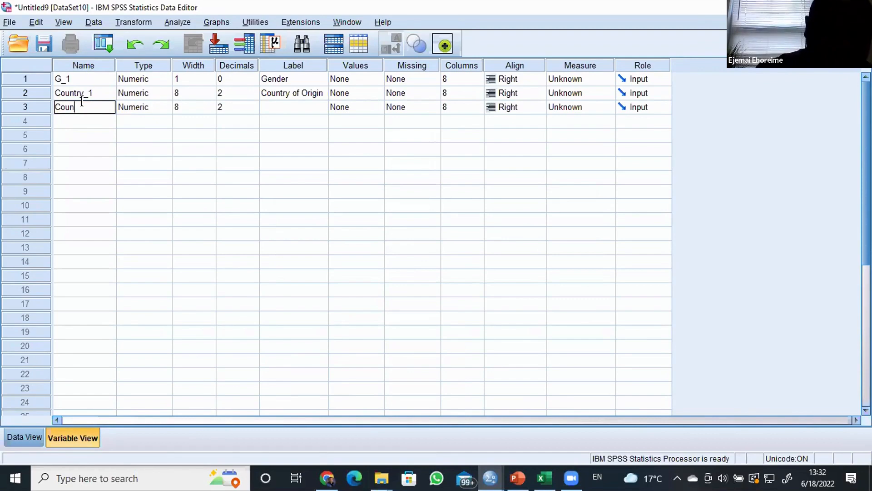
type("try_2")
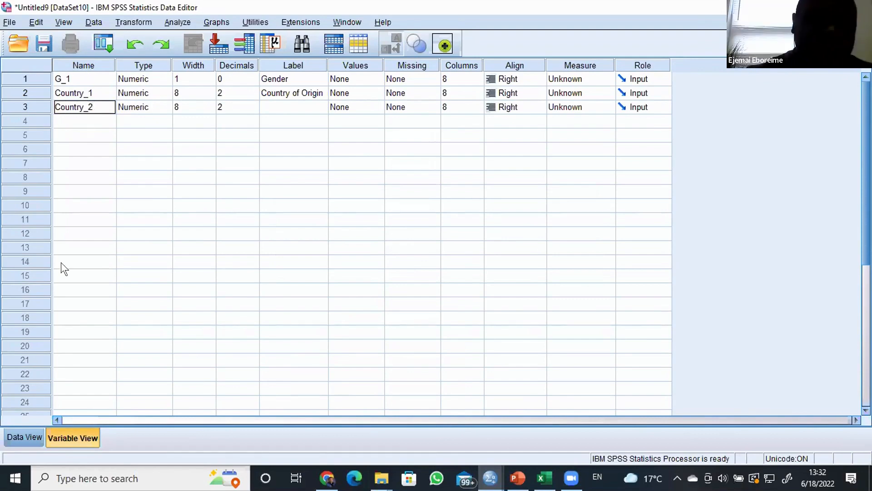
left_click(56, 275)
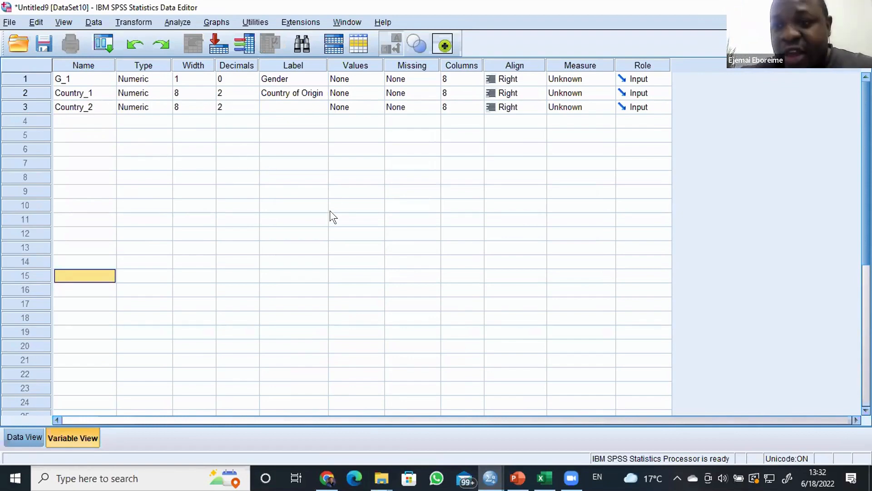
- View the Value Labels dialog for the Gender variable in row 1
left_click(300, 78)
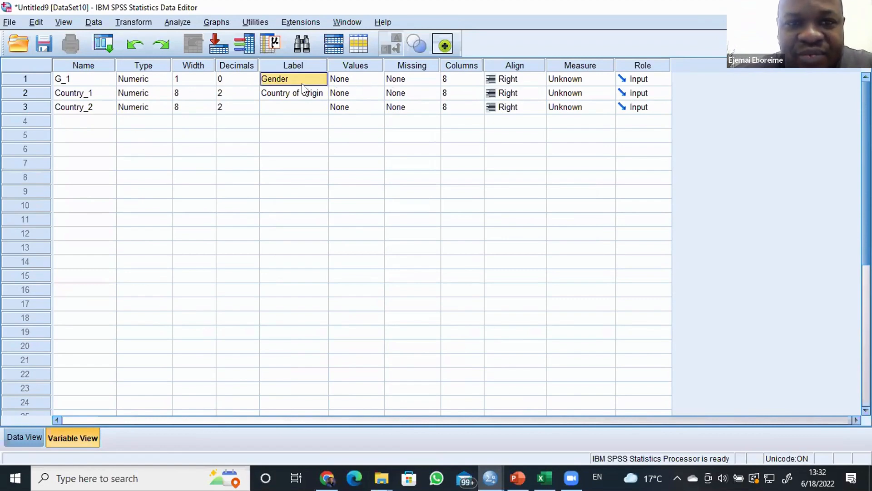
left_click(343, 75)
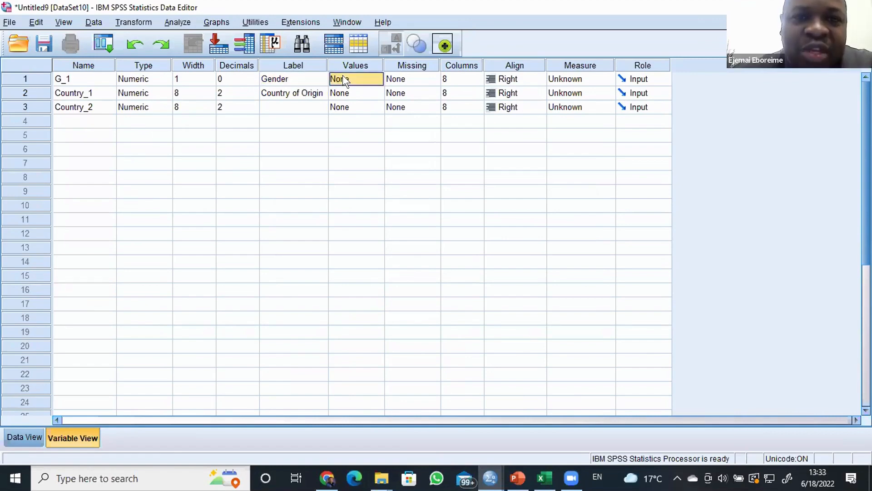
left_click(368, 77)
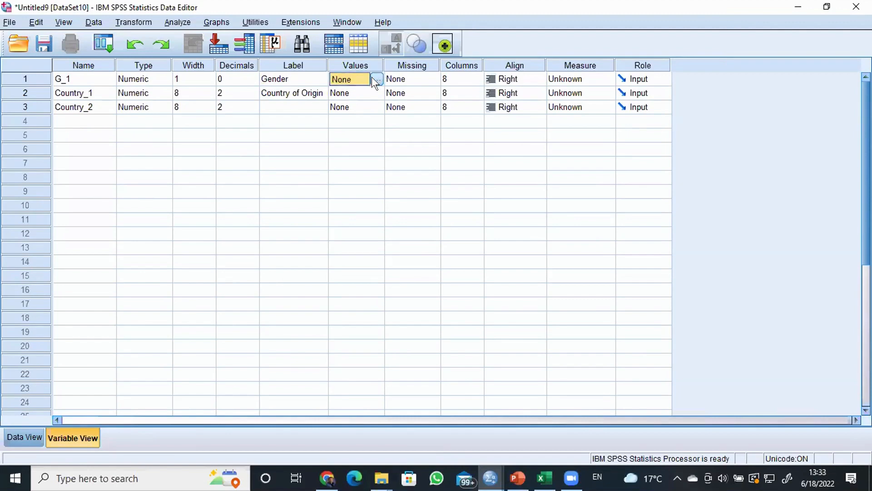
left_click(372, 77)
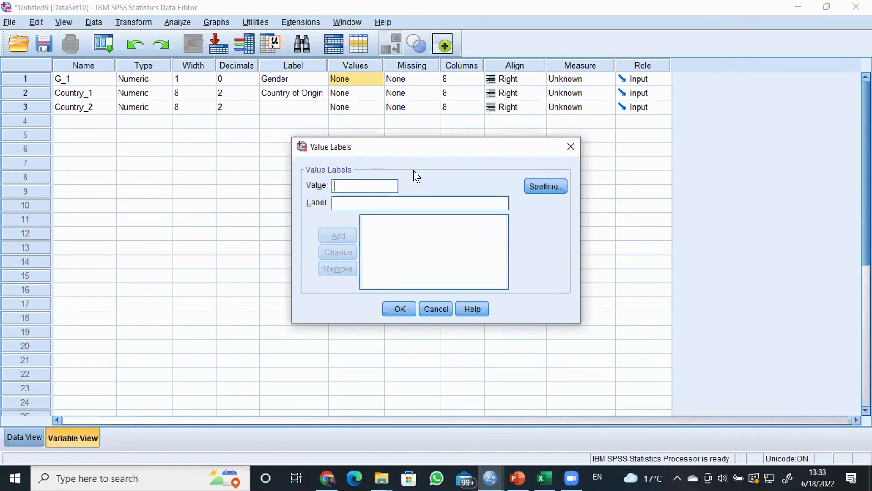
left_click_drag(476, 149, 476, 134)
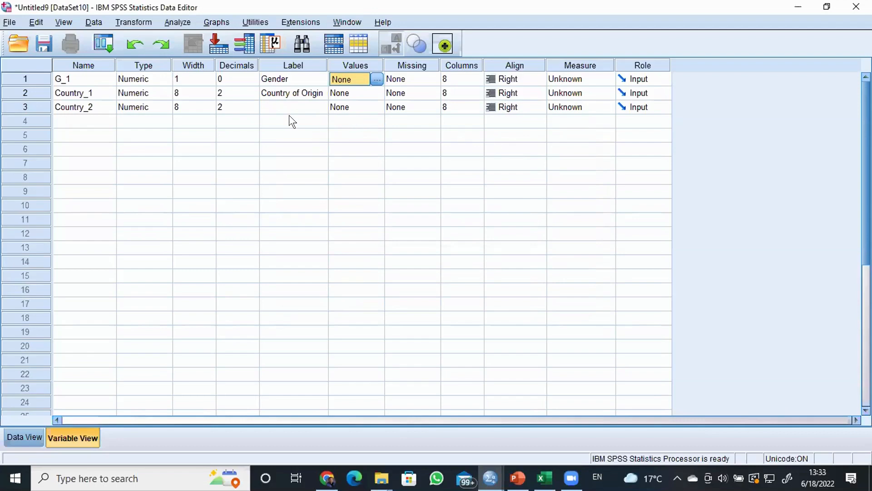
- Set the width of the Gender variable G_1 to 8
left_click(178, 83)
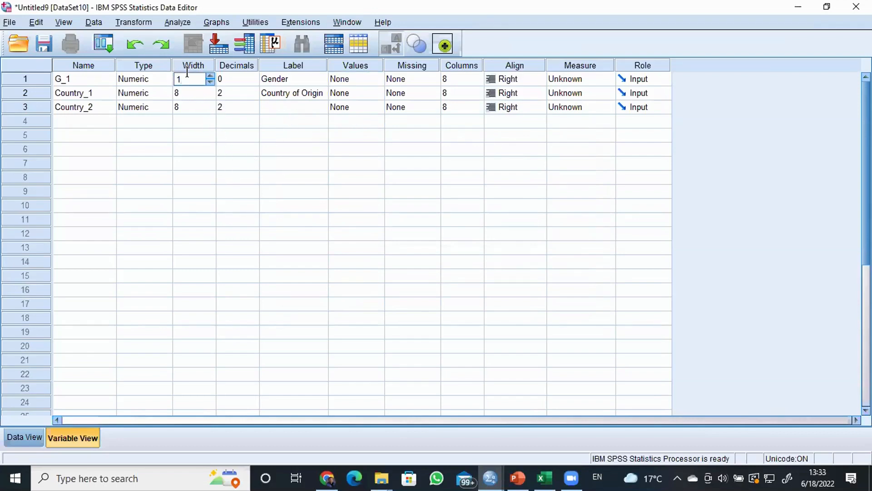
key("BackSpace")
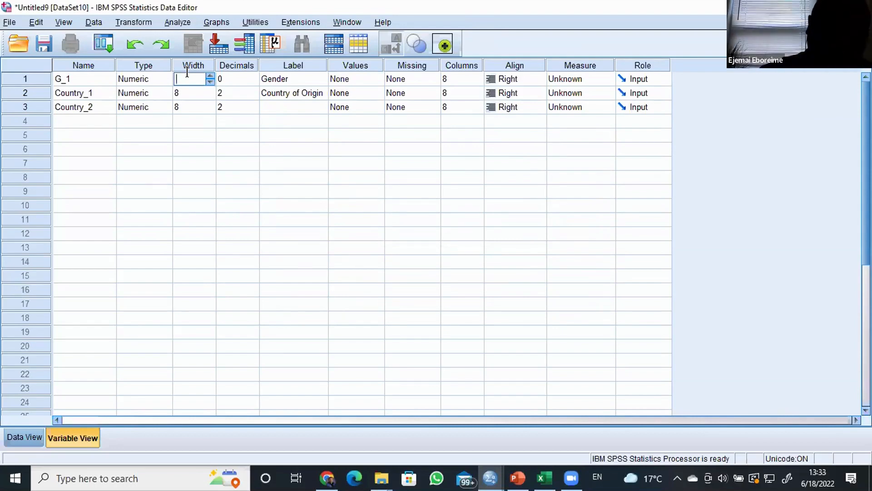
type("8")
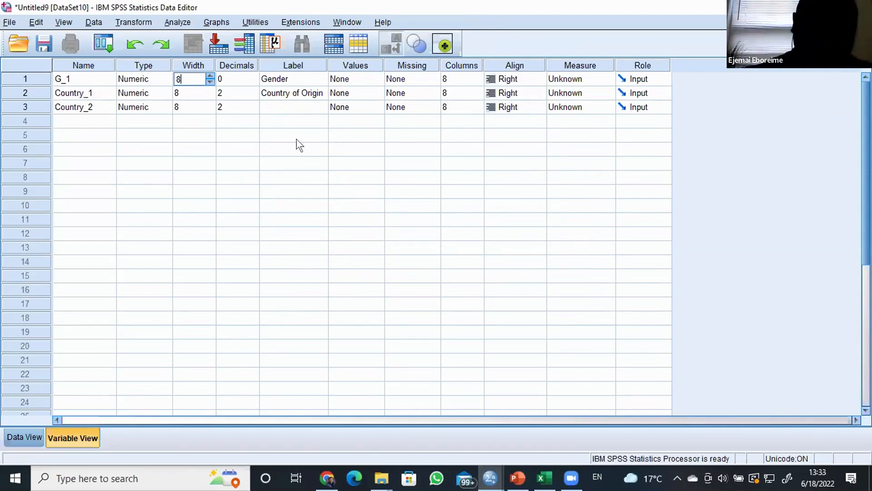
left_click(248, 148)
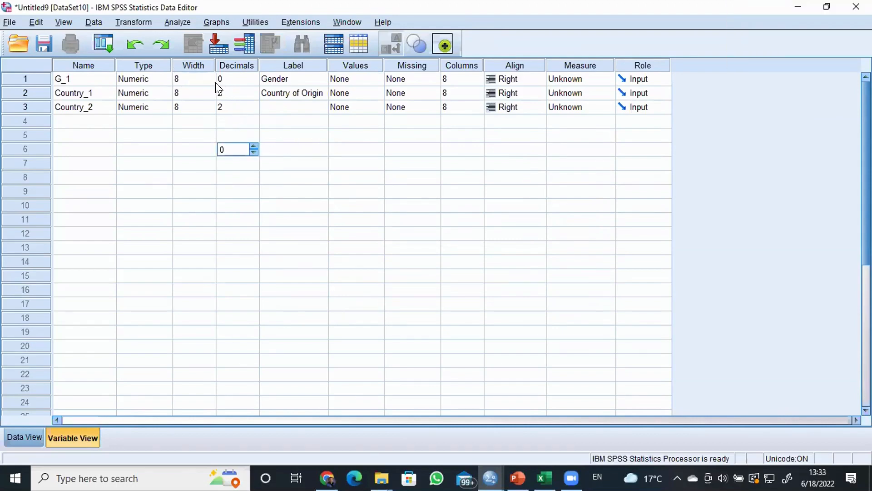
- Reduce the width of the Gender variable G_1 to 7
left_click(173, 79)
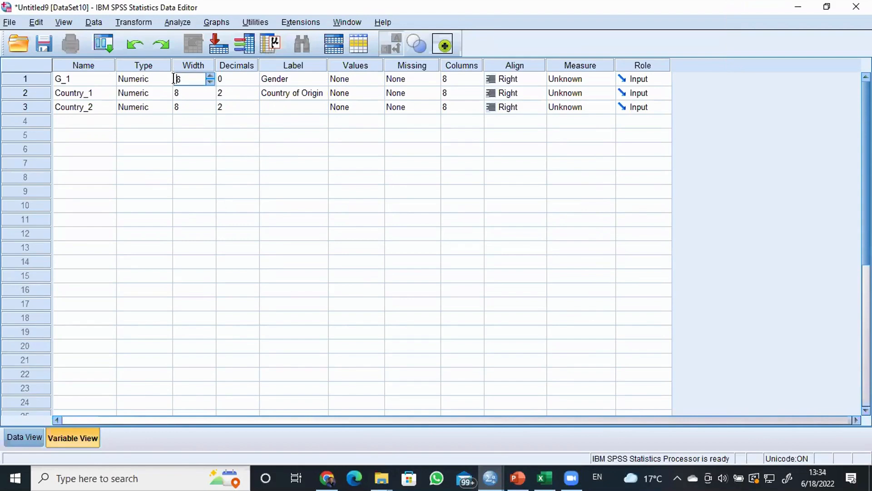
left_click(187, 122)
left_click(209, 82)
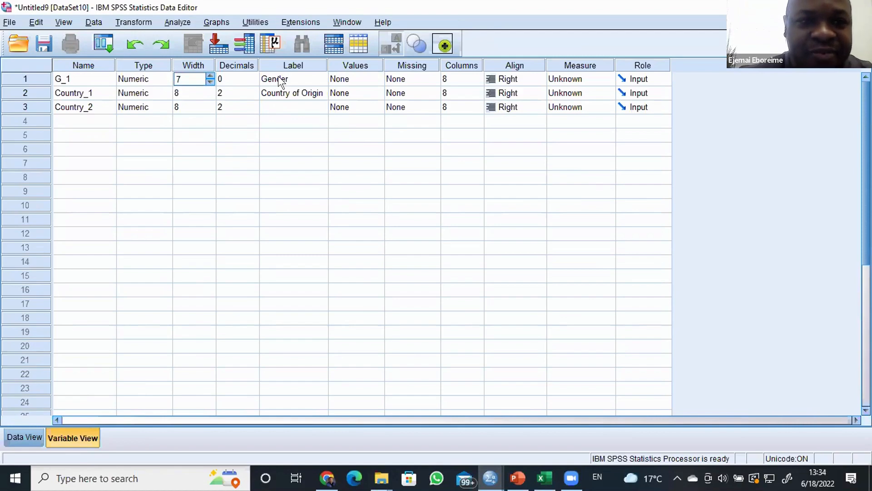
left_click(278, 77)
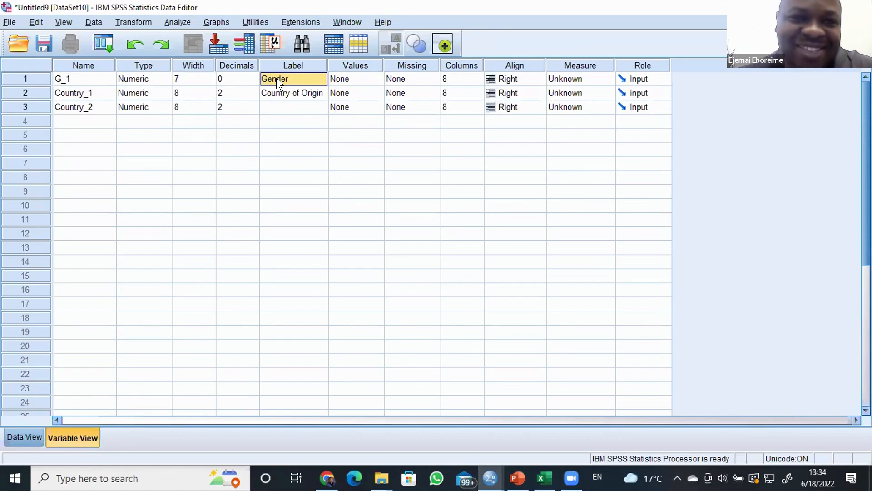
- Change the width of the Gender variable G_1 back to 8
left_click(190, 77)
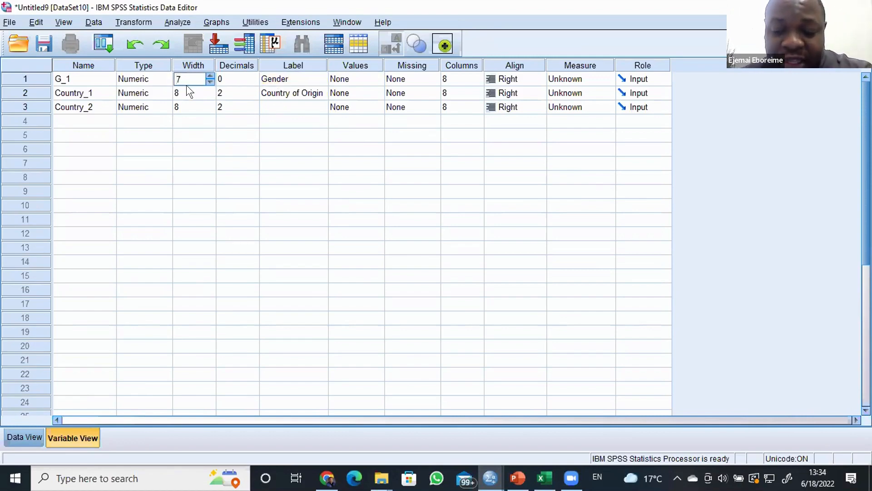
key("Delete")
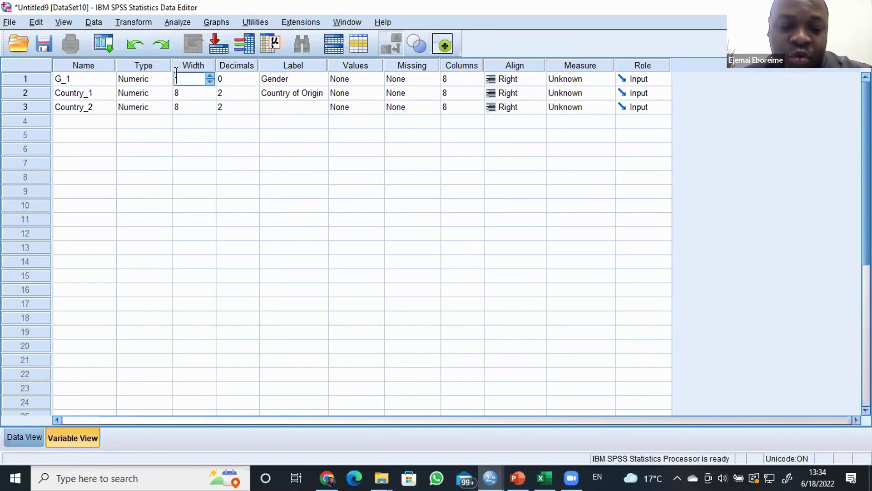
type("8")
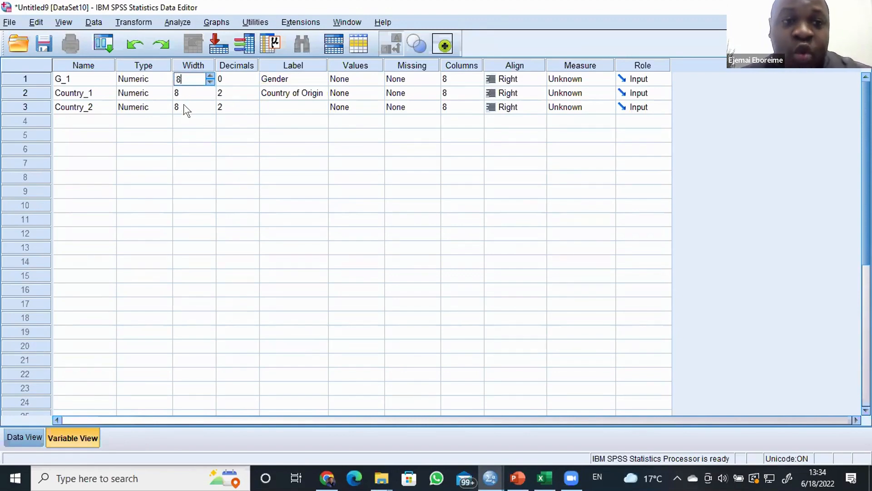
left_click(180, 131)
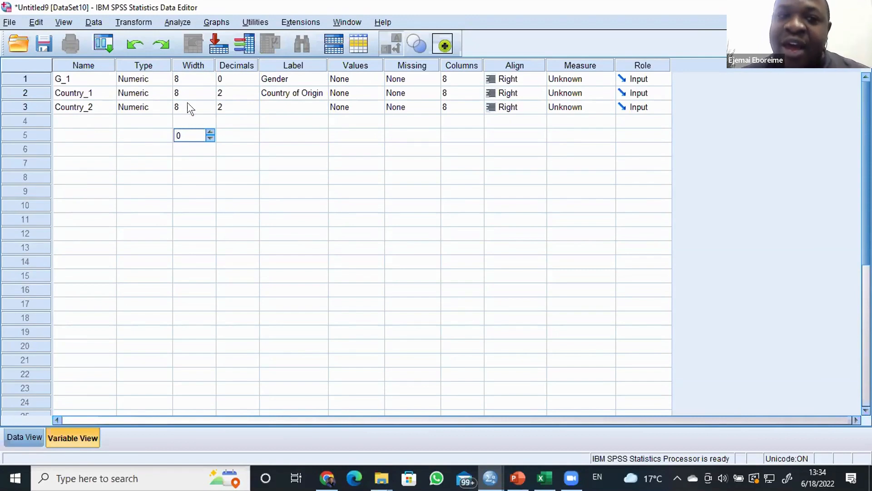
left_click(188, 76)
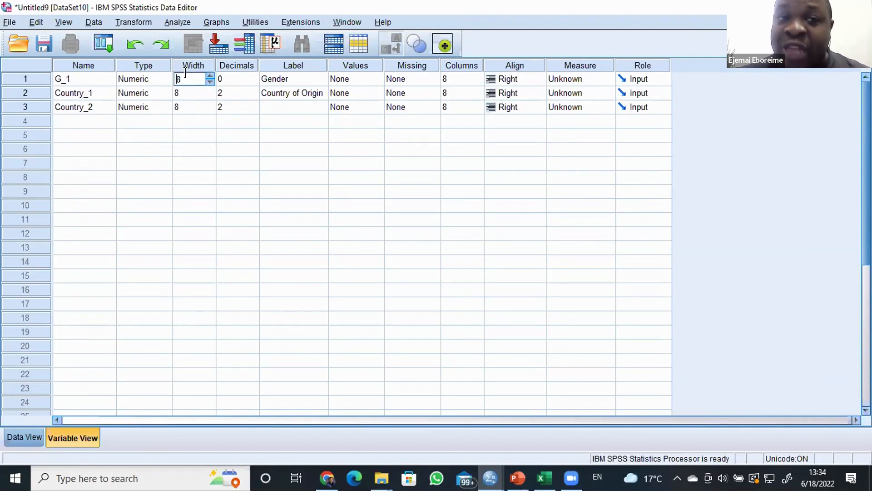
left_click(205, 147)
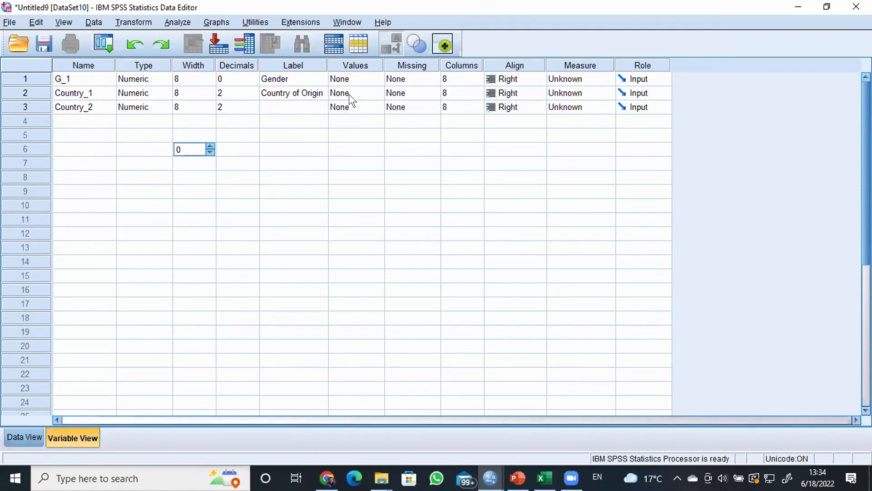
- Open the value labels of the Gender variable and add value 1 with the label "Male"
left_click(360, 77)
left_click(373, 79)
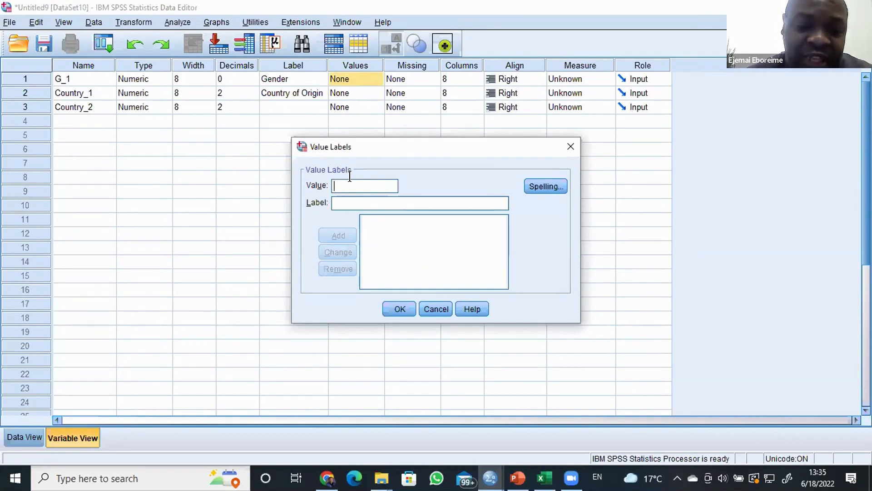
type("1")
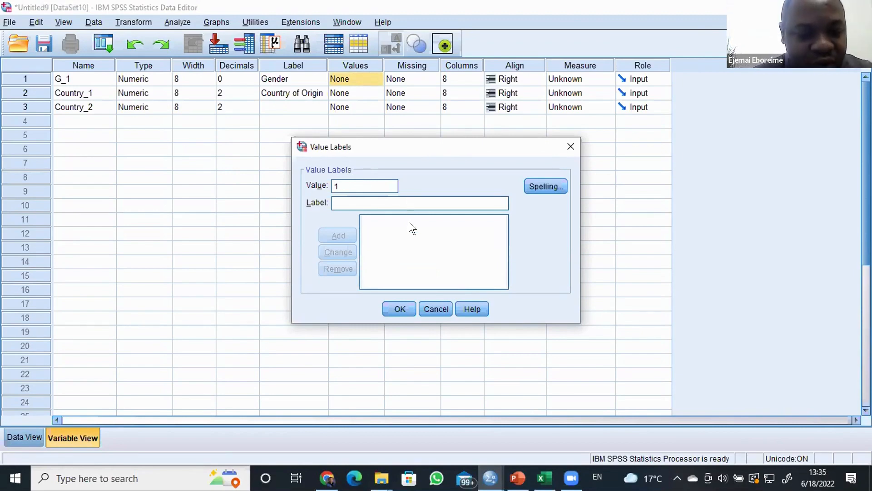
type("male")
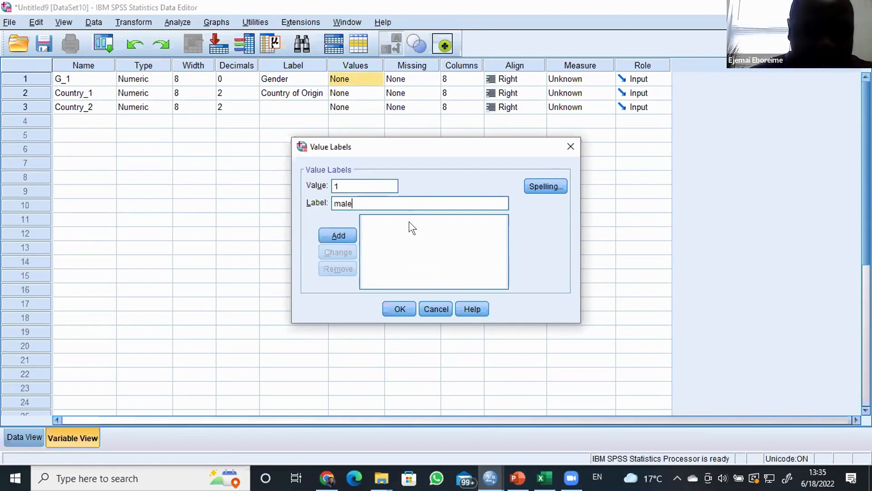
key("BackSpace")
key("BackSpace")
key("BackSpace")
key("BackSpace")
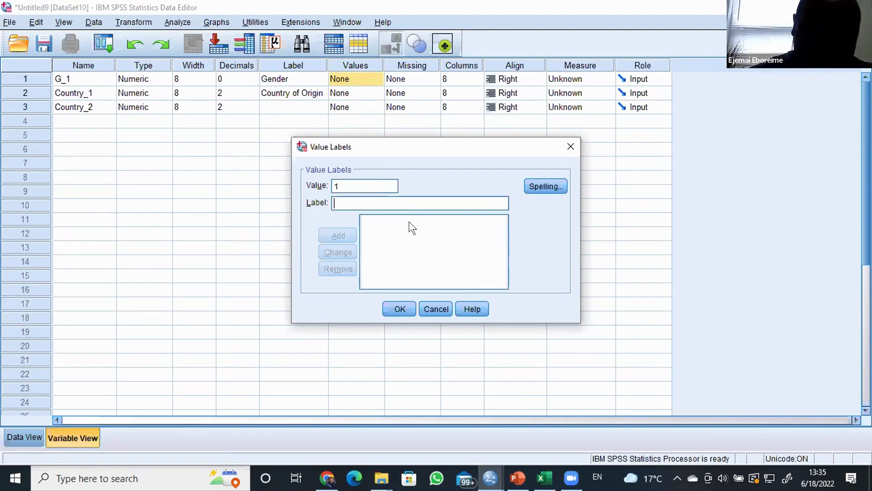
type("Male")
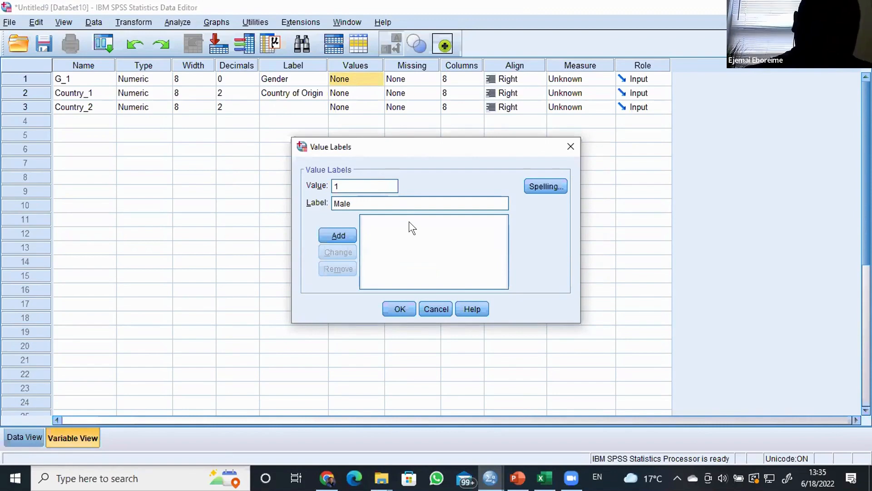
left_click(341, 236)
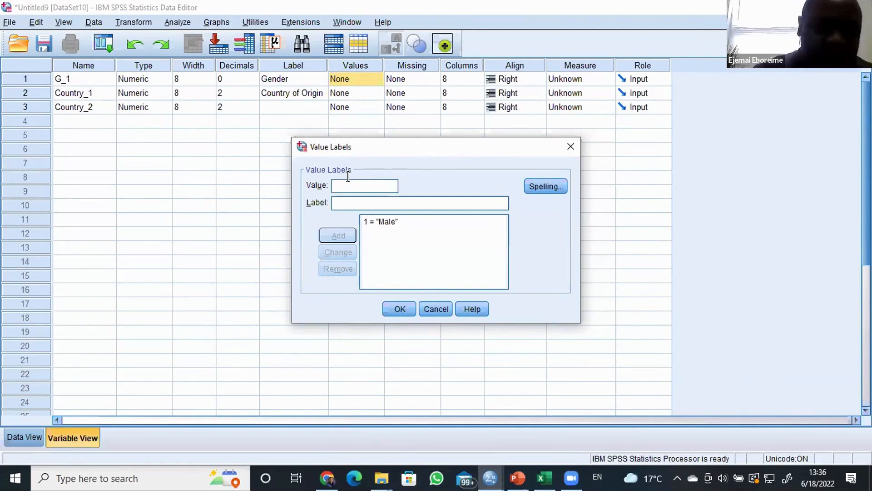
- Add value 2 with the label "Female" to the Gender variable's value labels
type("2")
key("Tab")
type("Female")
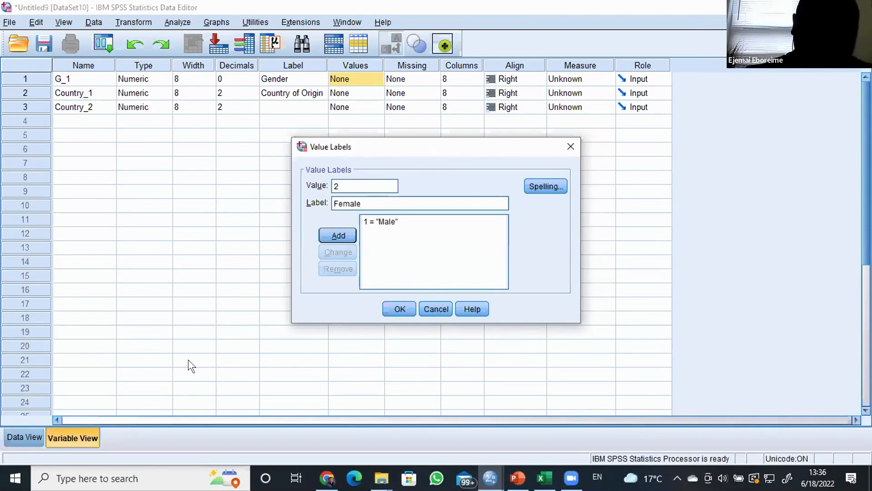
key("Return")
- Add value 3 with the label "Others" and apply the value labels to the Gender variable
type("3")
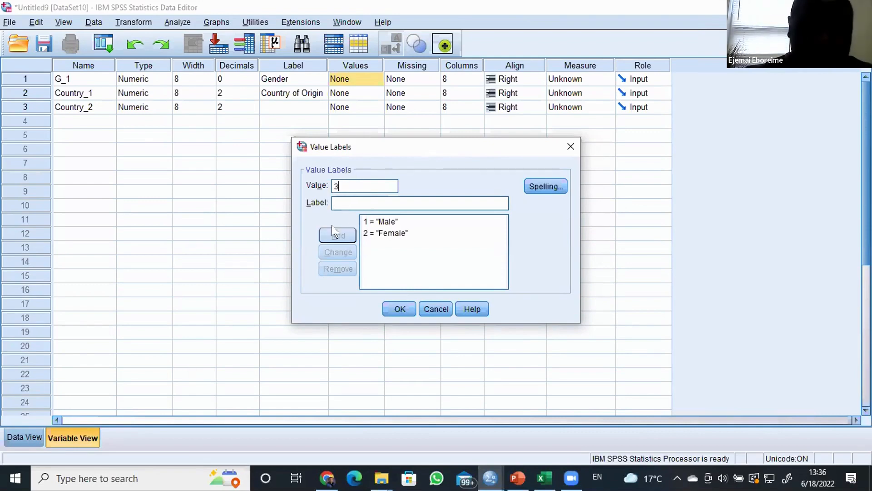
key("Tab")
type("O")
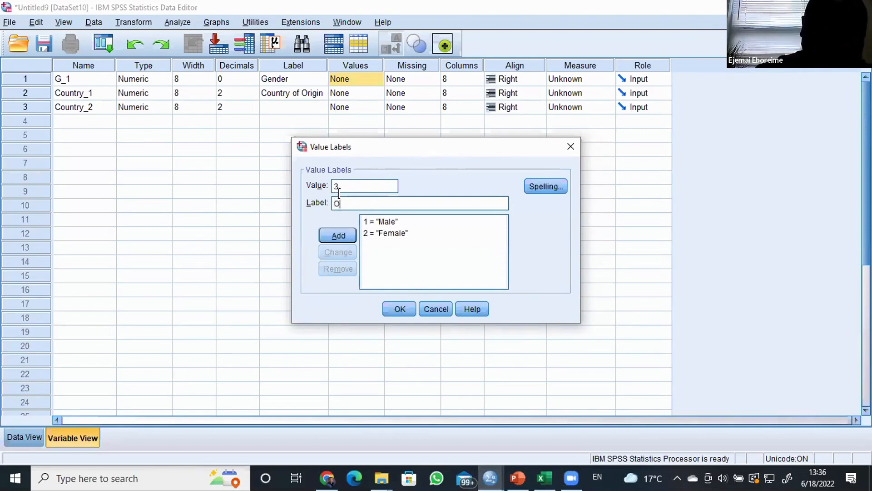
type("th")
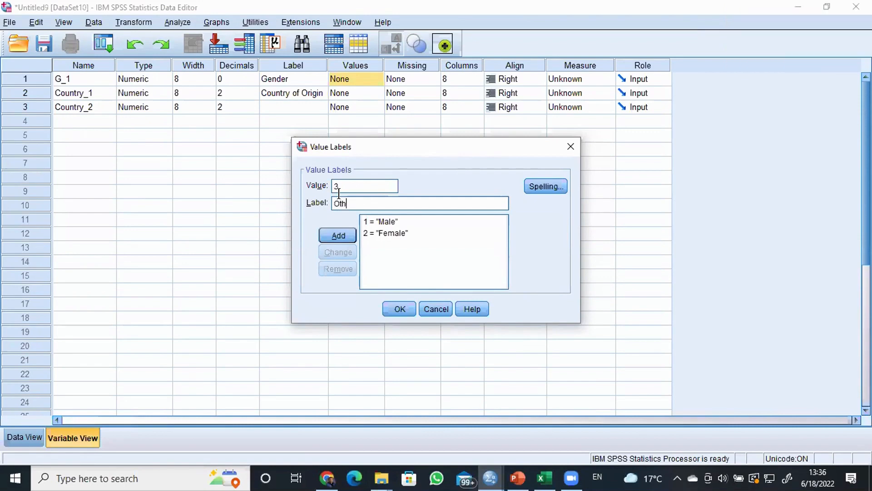
type("ers")
left_click(333, 230)
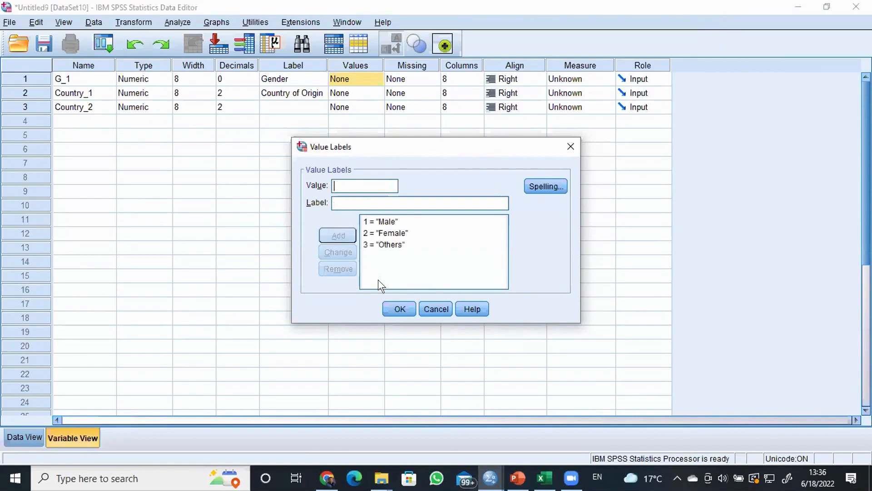
left_click(388, 309)
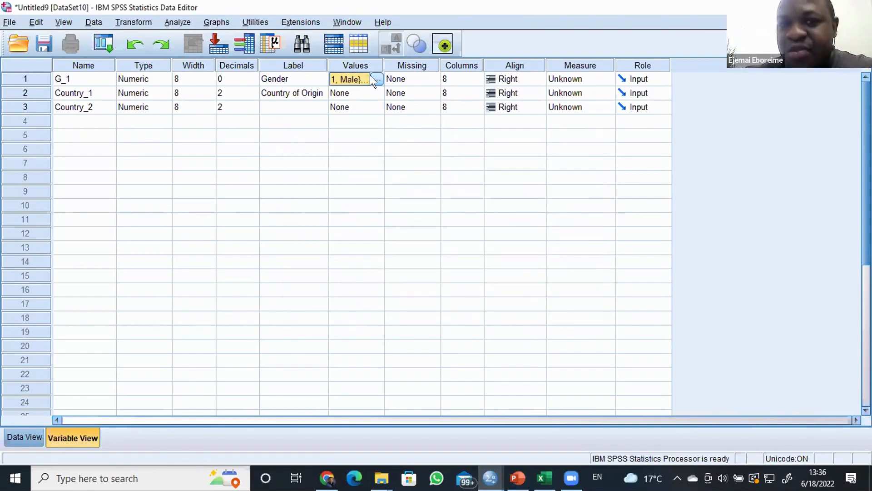
- Define 9 as a discrete missing value for the Gender variable G_1
left_click(405, 76)
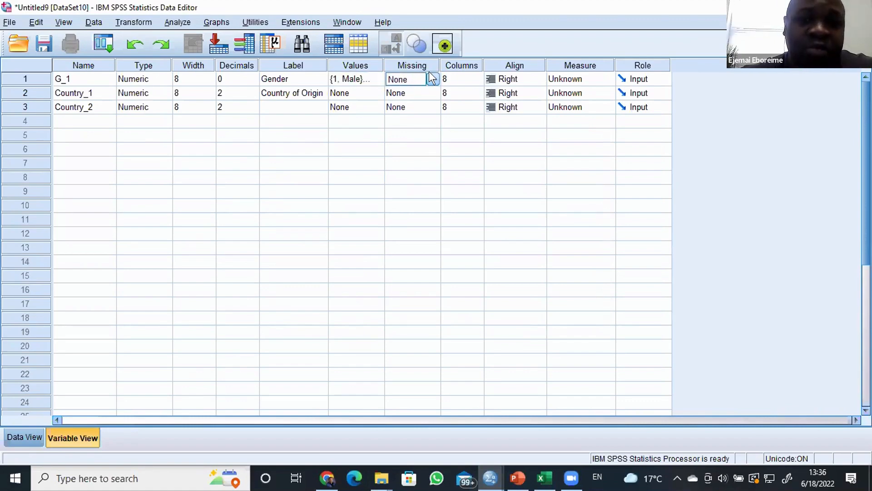
left_click(429, 75)
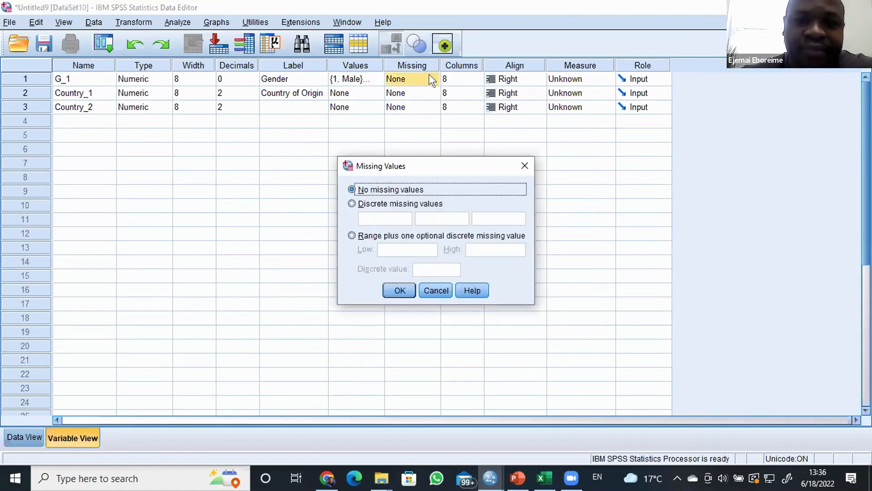
left_click(352, 204)
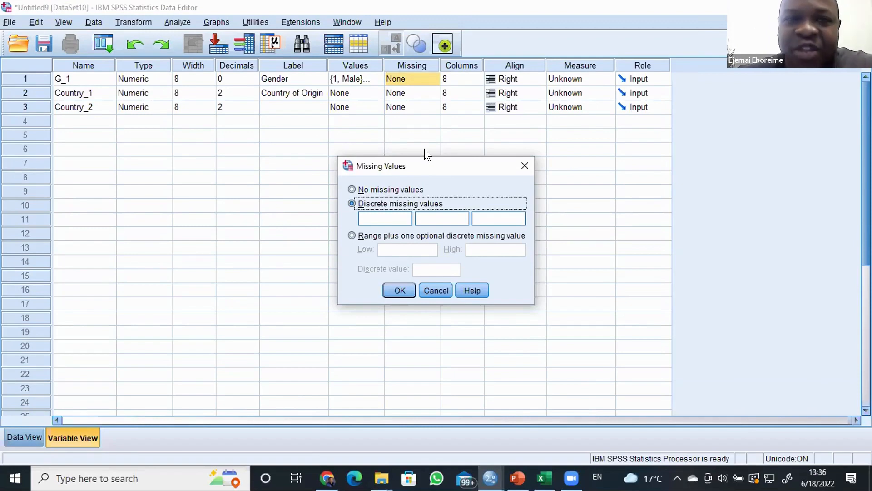
left_click_drag(426, 166, 429, 131)
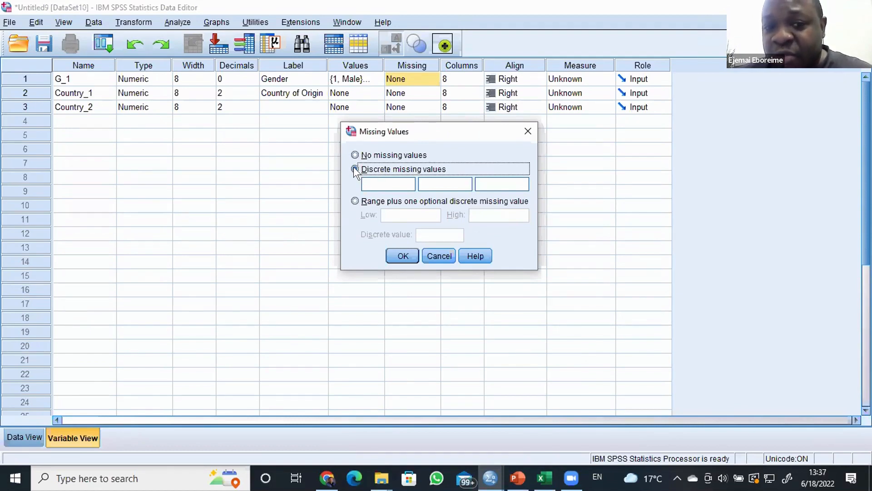
left_click(369, 183)
type("9")
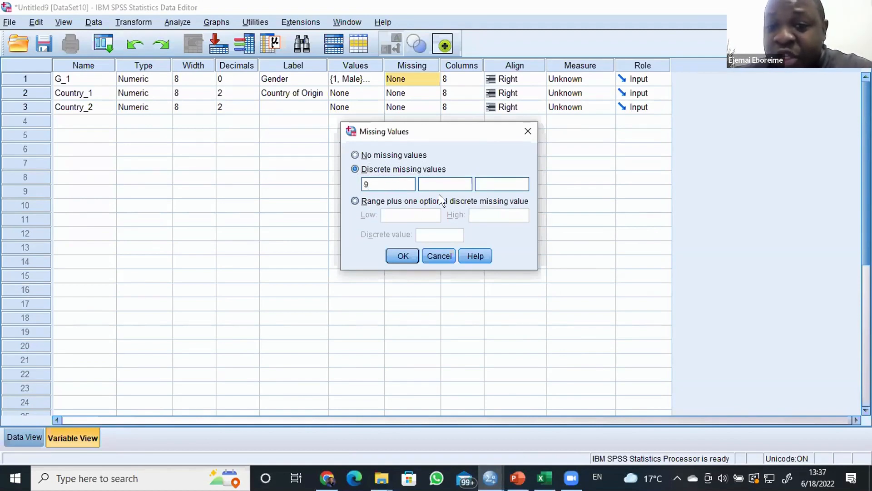
left_click(354, 200)
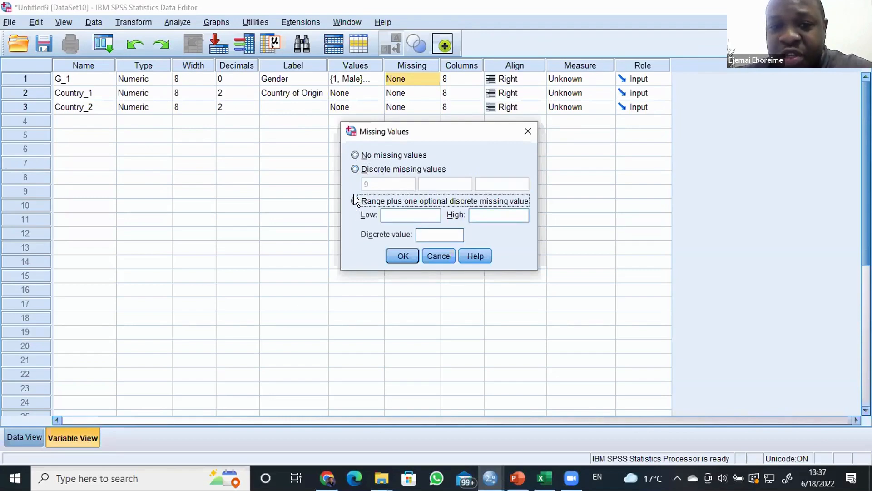
left_click(354, 169)
left_click(394, 255)
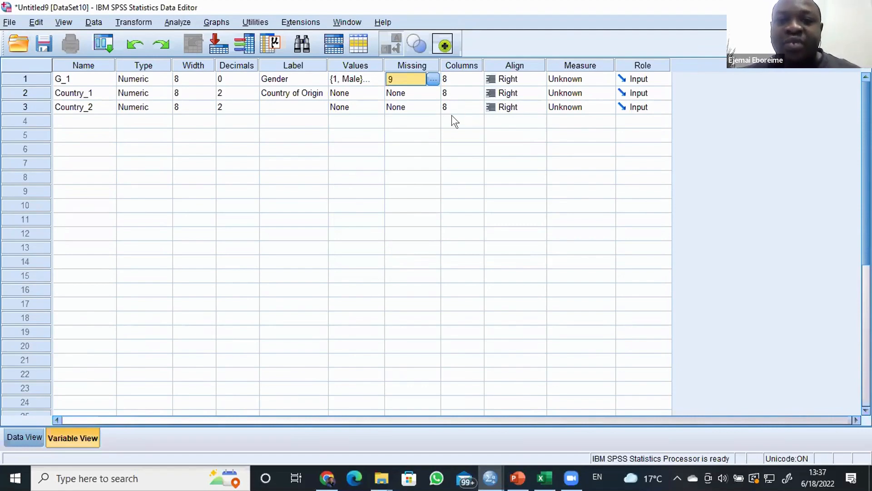
left_click(454, 135)
left_click(415, 79)
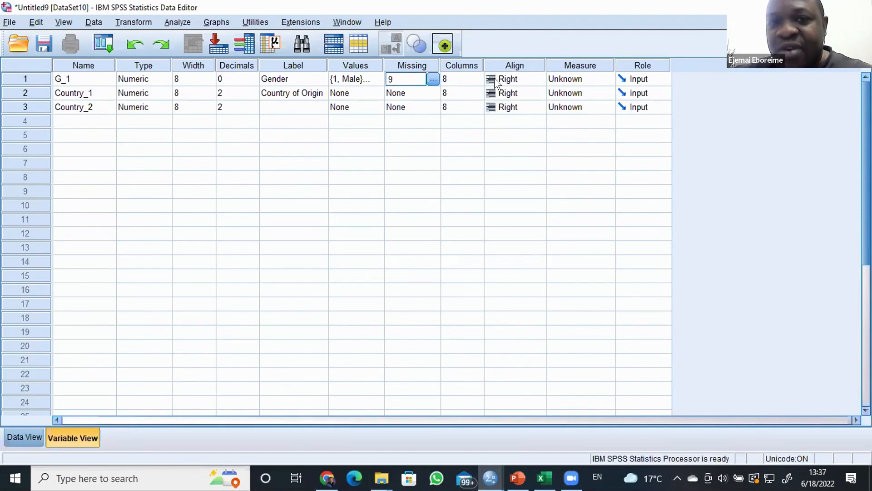
- Set the Gender variable's measurement level to Nominal and look through its role options, keeping Input
left_click(585, 76)
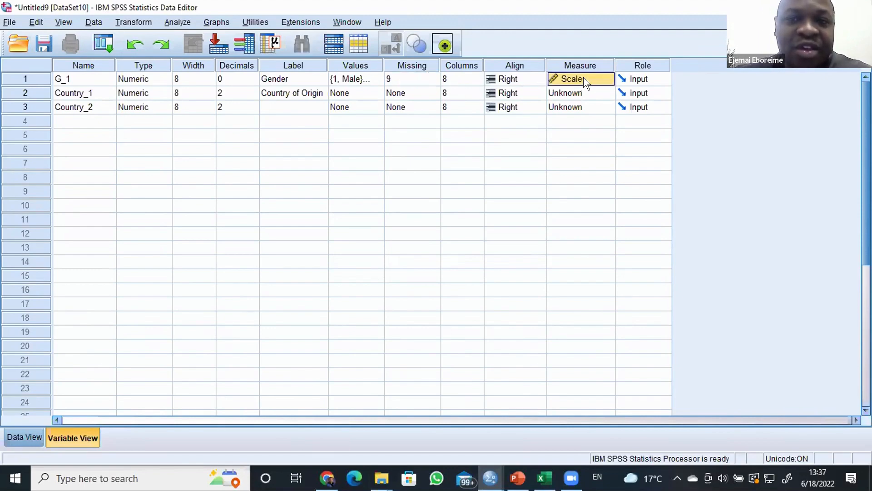
left_click(594, 77)
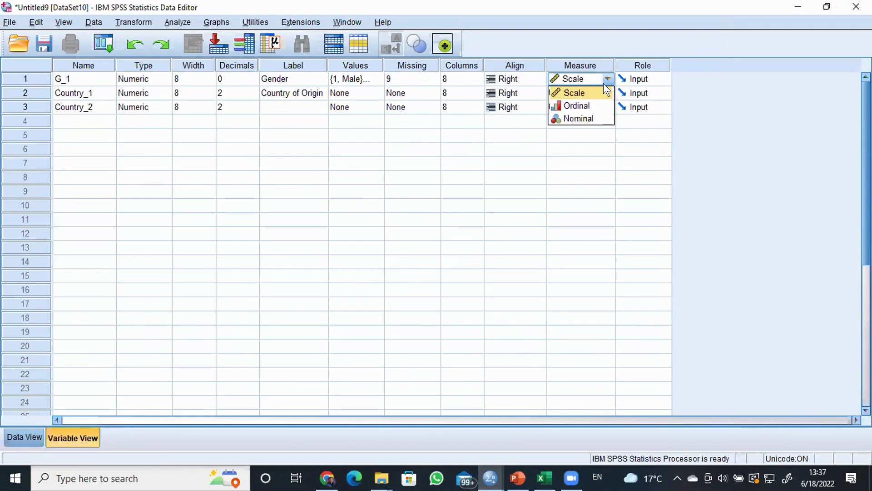
left_click(584, 114)
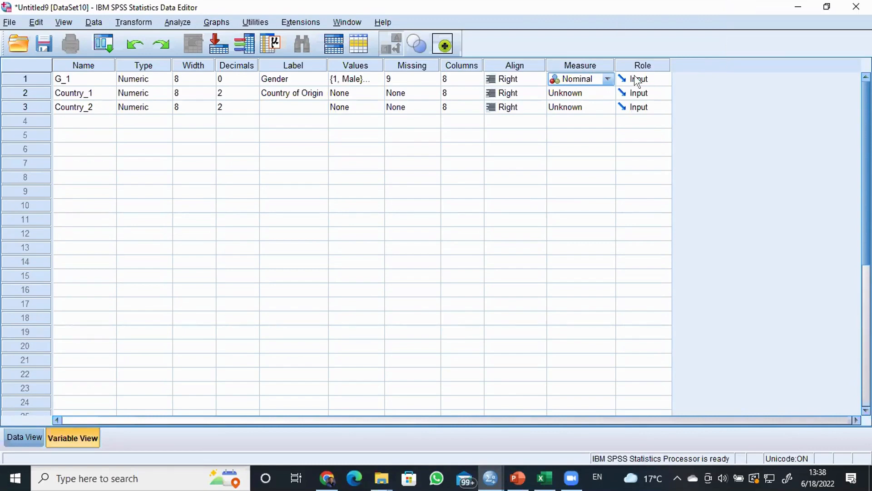
left_click(647, 78)
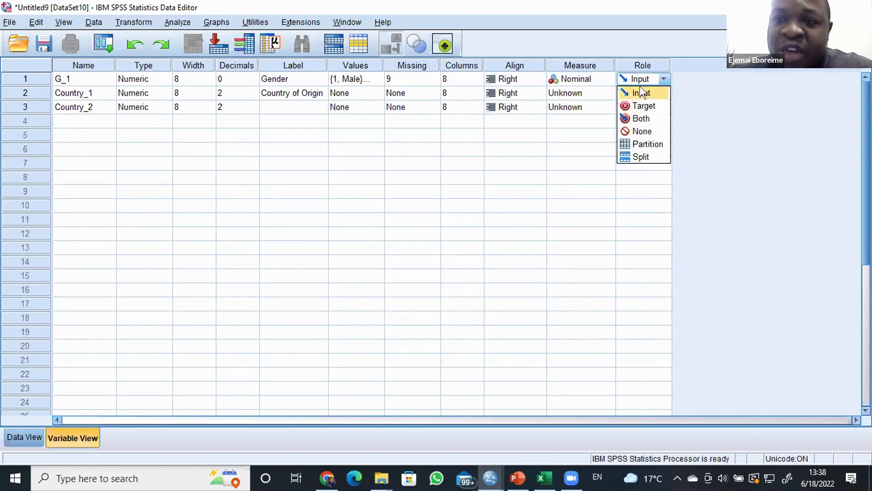
left_click(654, 45)
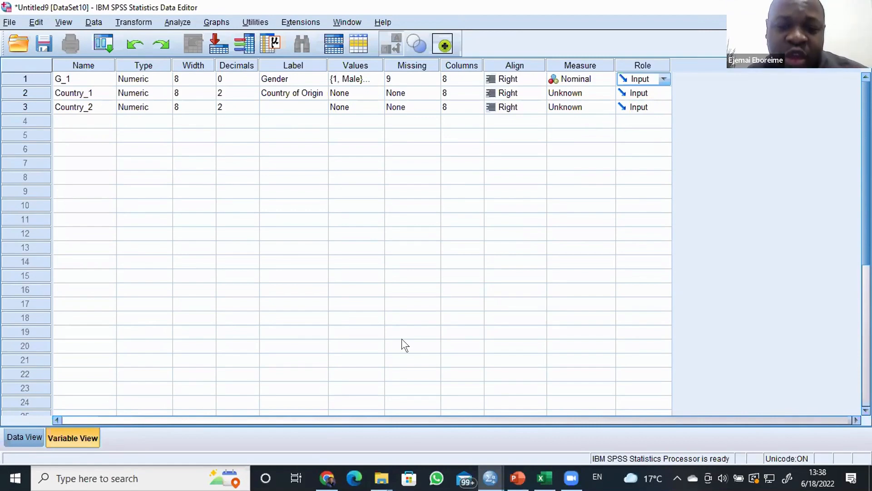
- Switch to the heights workbook in Excel and highlight the whole of row 6 with yellow fill
left_click(545, 478)
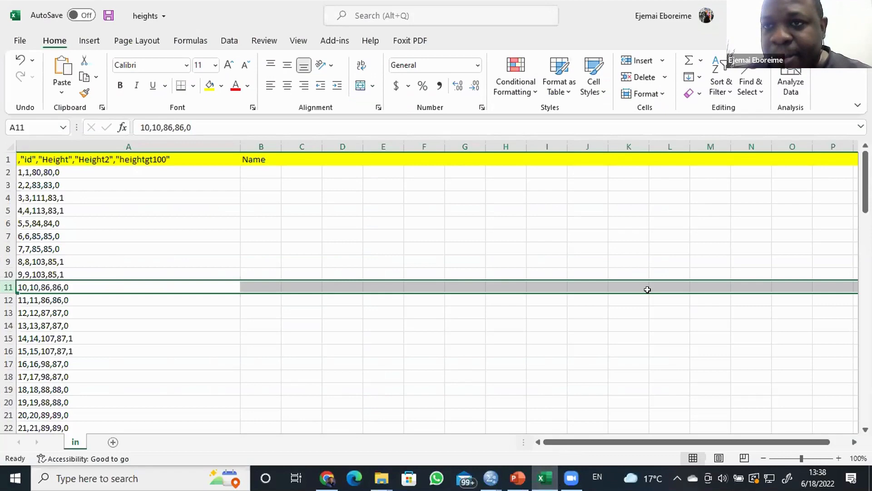
left_click(7, 223)
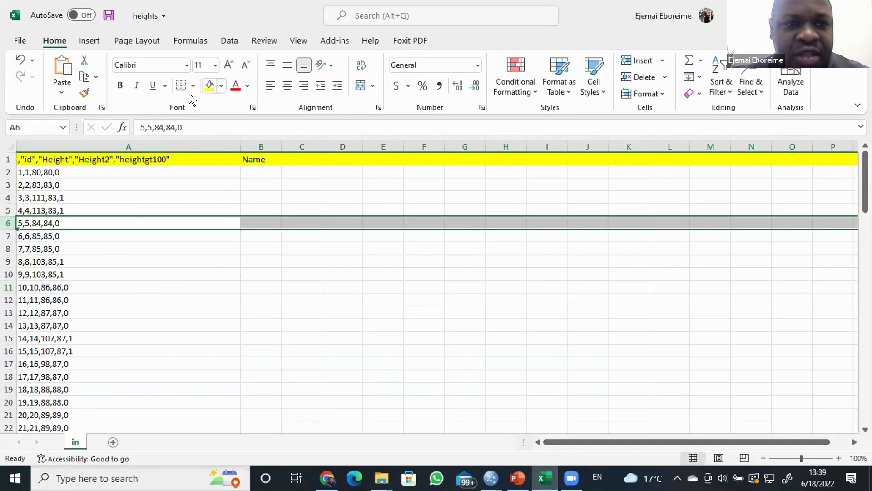
left_click(209, 86)
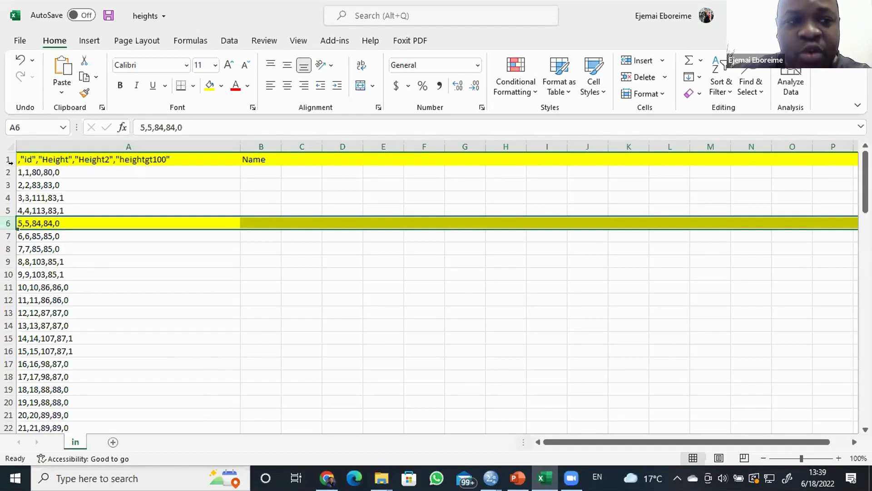
key("ctrl+Home")
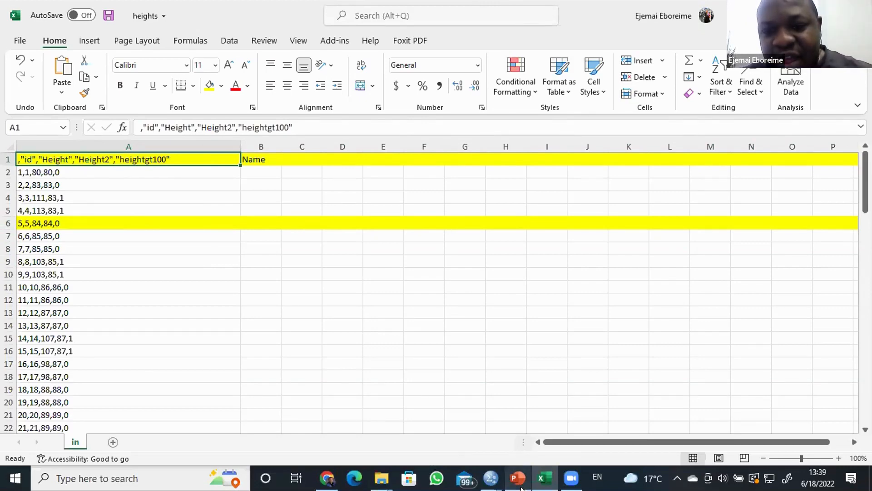
- View the Example slide in the PowerPoint presentation and return to the Untitled9 dataset in SPSS
mouse_move(521, 486)
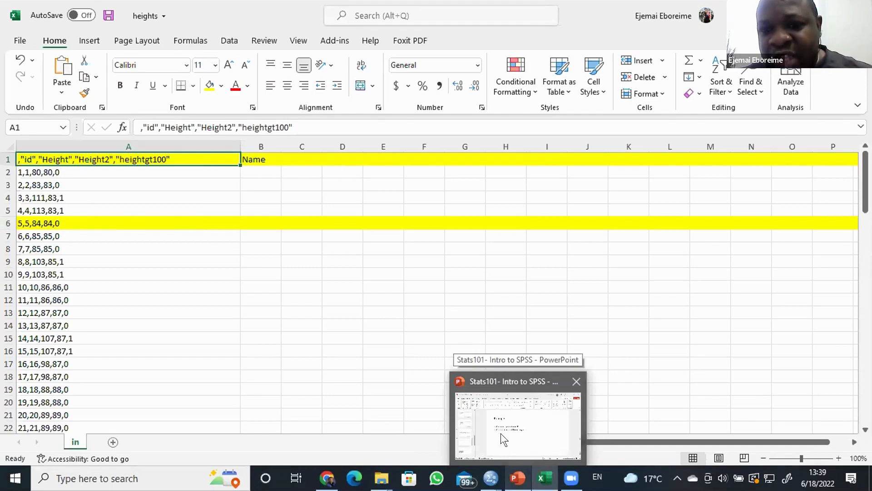
left_click(512, 421)
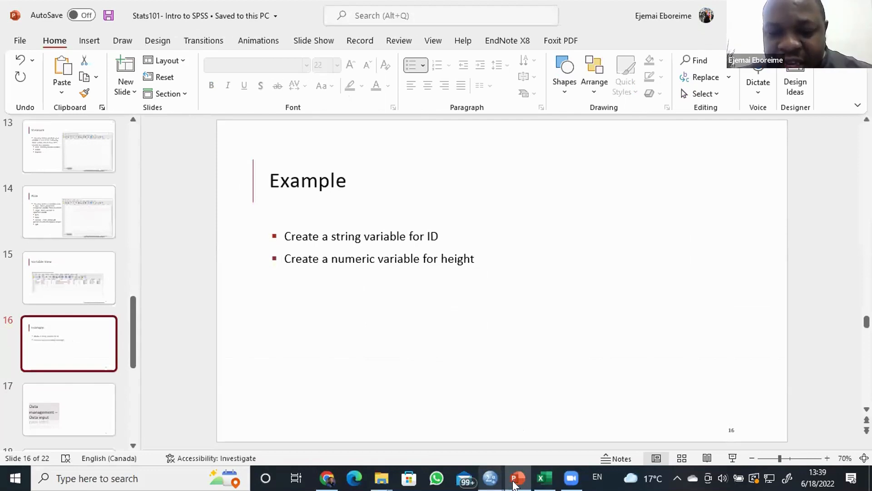
left_click(490, 479)
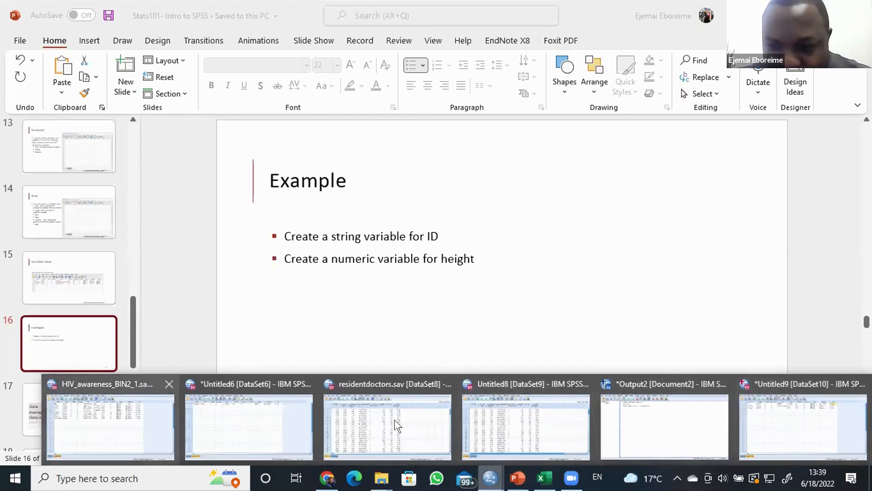
left_click(750, 418)
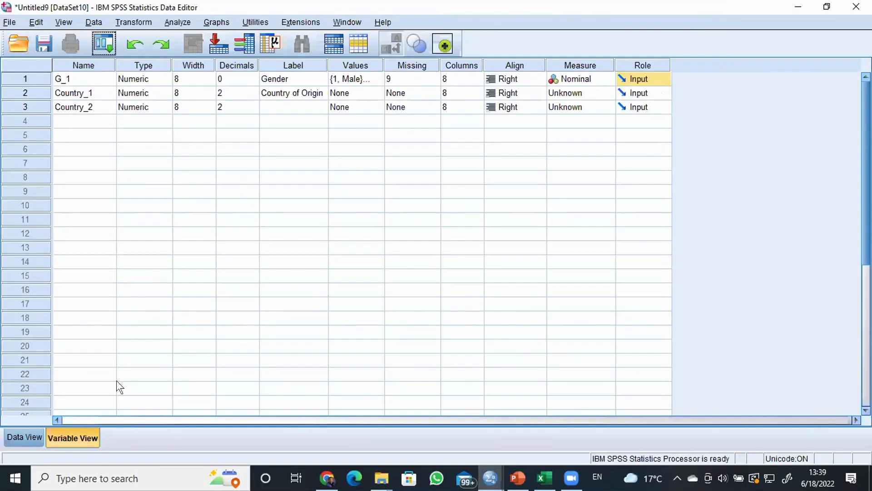
- Compare how the defined variables appear in Data View and in Variable View
left_click(27, 439)
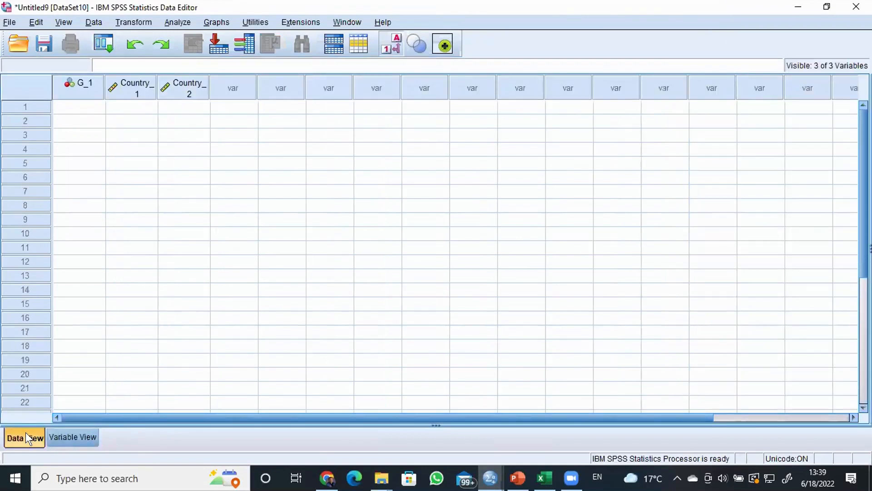
left_click(71, 437)
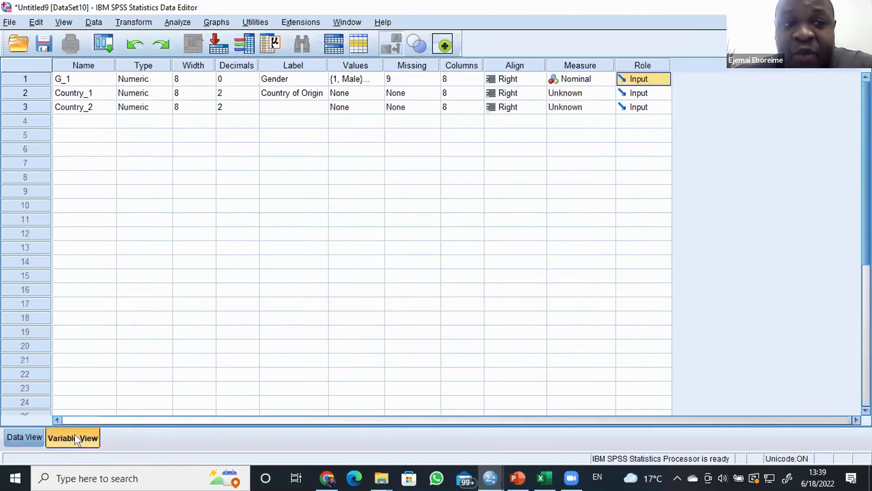
left_click(22, 439)
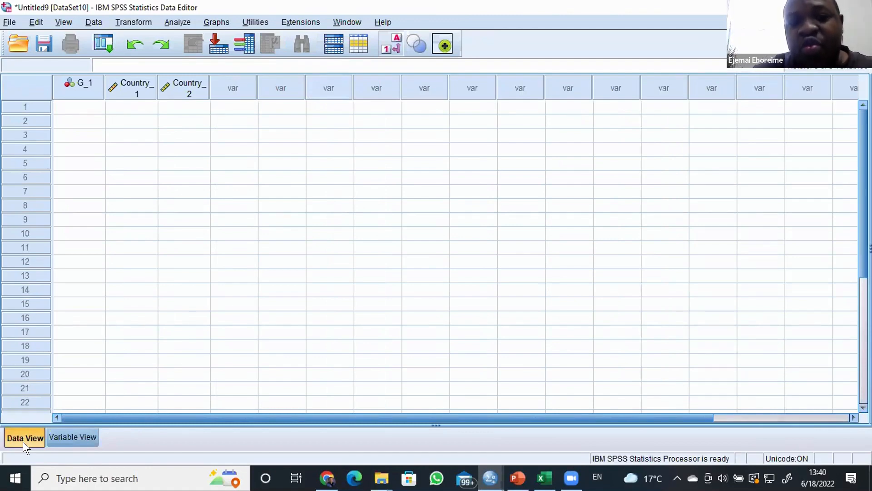
left_click(86, 435)
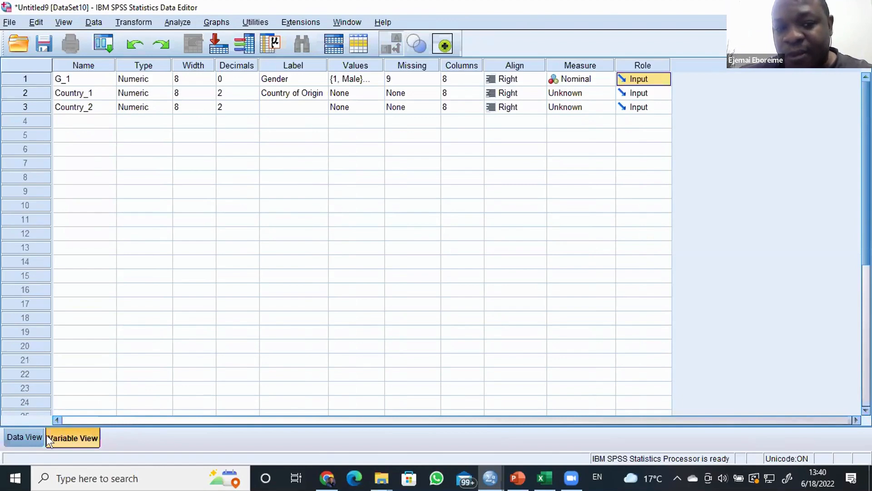
- Enter 1 for G_1 in the first case in Data View and display numeric codes instead of value labels
left_click(20, 439)
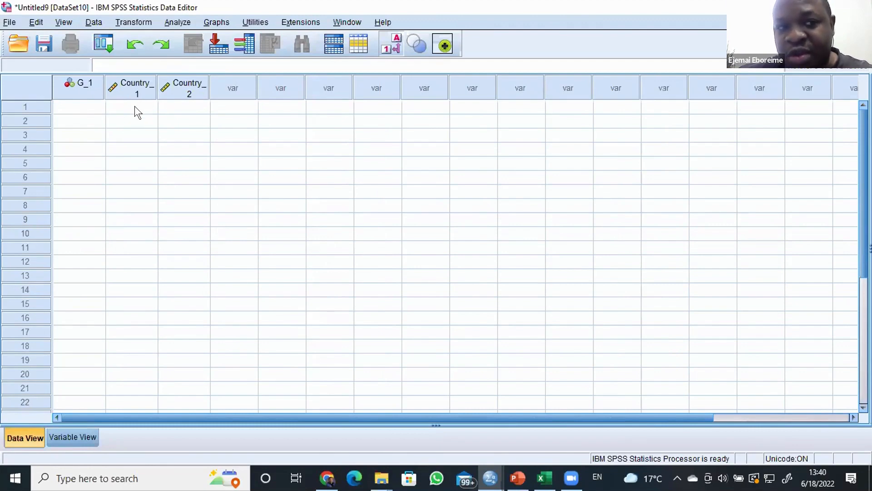
left_click(75, 109)
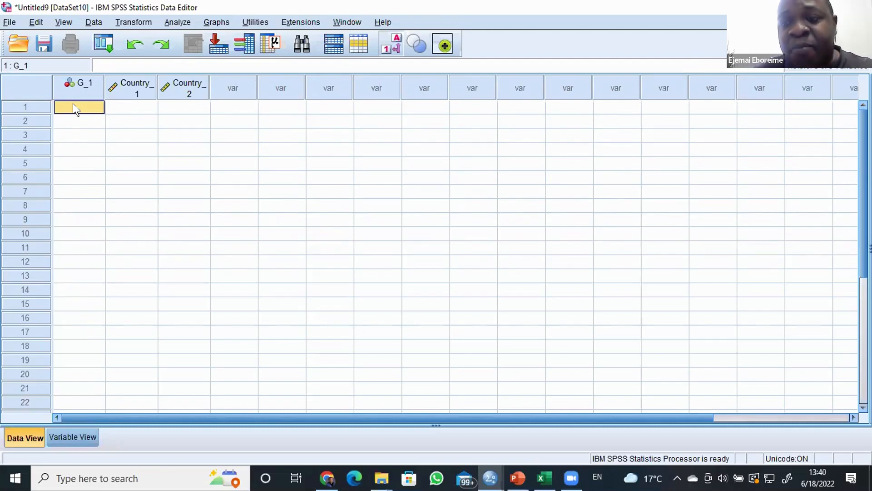
type("1")
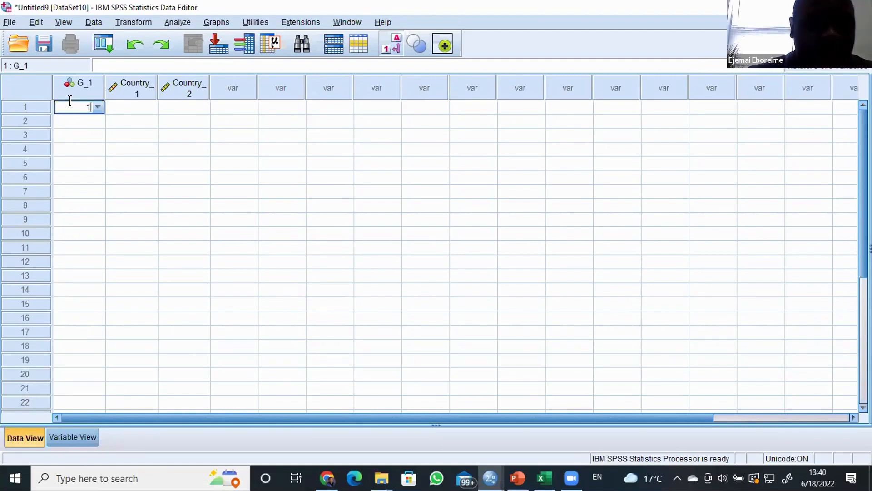
left_click(102, 125)
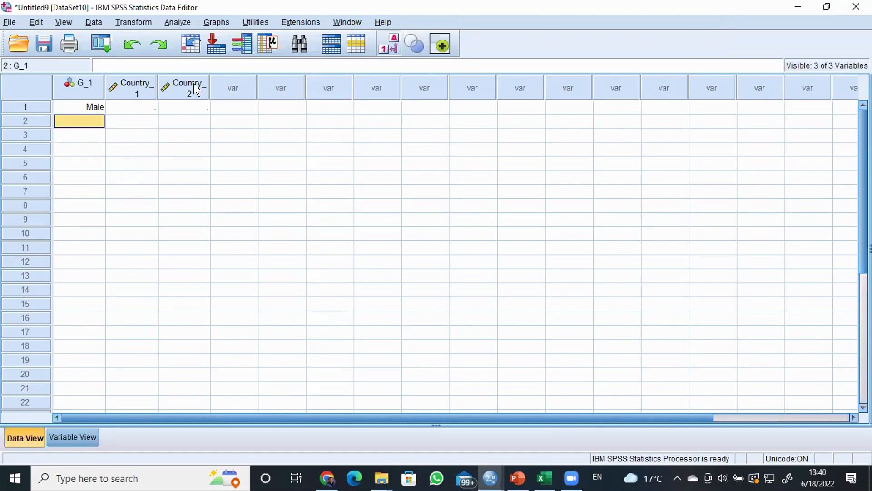
left_click(391, 42)
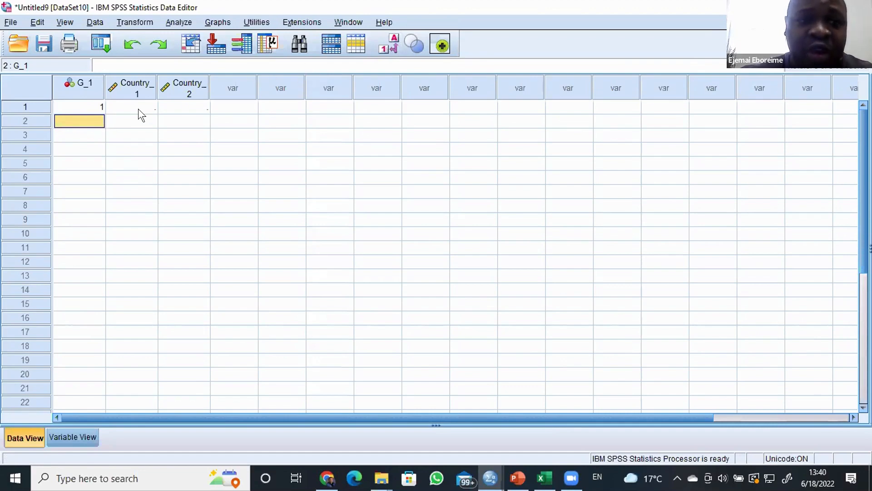
- Enter 2 for G_1 in cases 2 through 7
type("2")
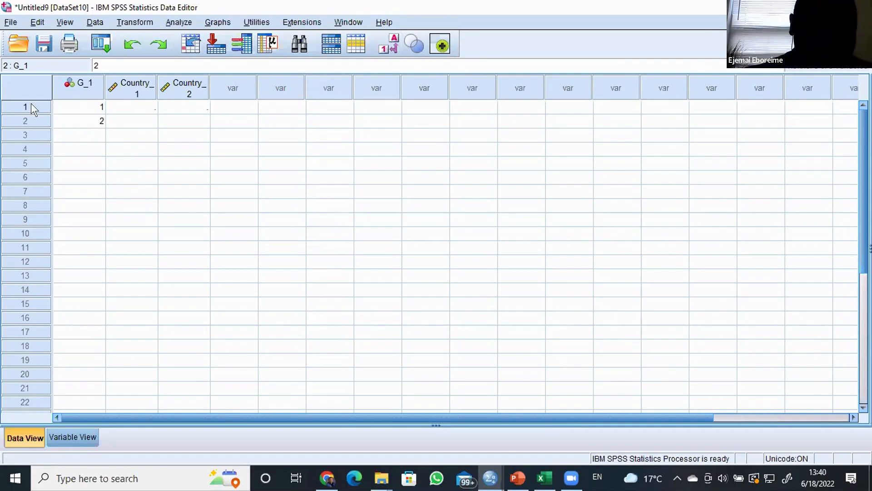
left_click(99, 129)
type("2")
left_click(85, 146)
type("2")
left_click(92, 160)
type("2")
left_click(84, 176)
type("2")
left_click(85, 190)
type("2")
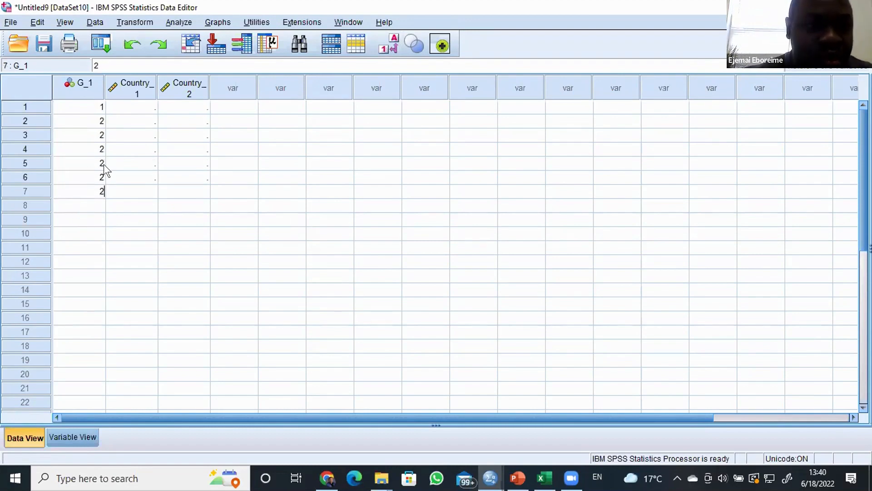
- Change the G_1 values of cases 5 and 6 to 1
left_click(104, 159)
type("1")
left_click(85, 176)
type("1")
left_click(86, 206)
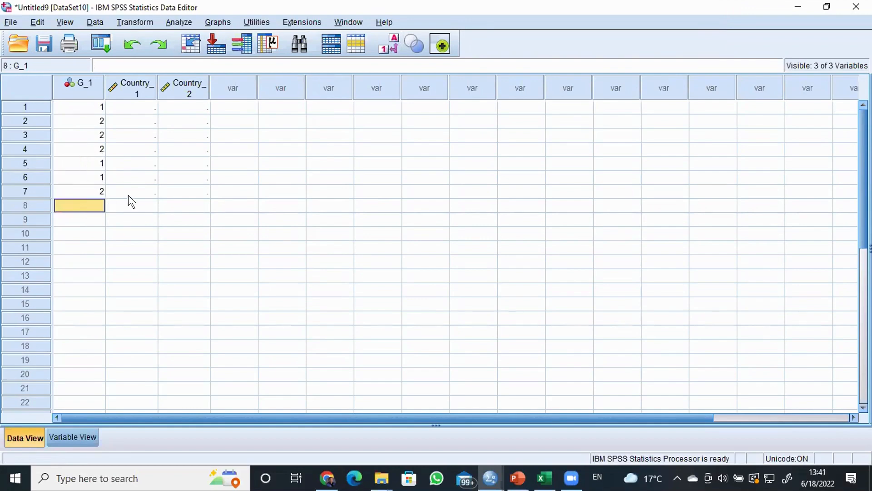
- Enter 3 for G_1 in case 8
left_click(154, 150)
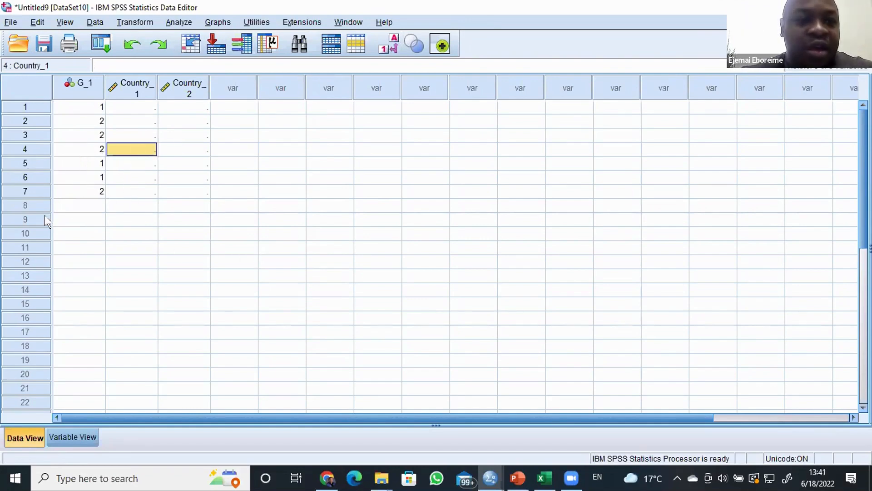
left_click(84, 206)
type("1")
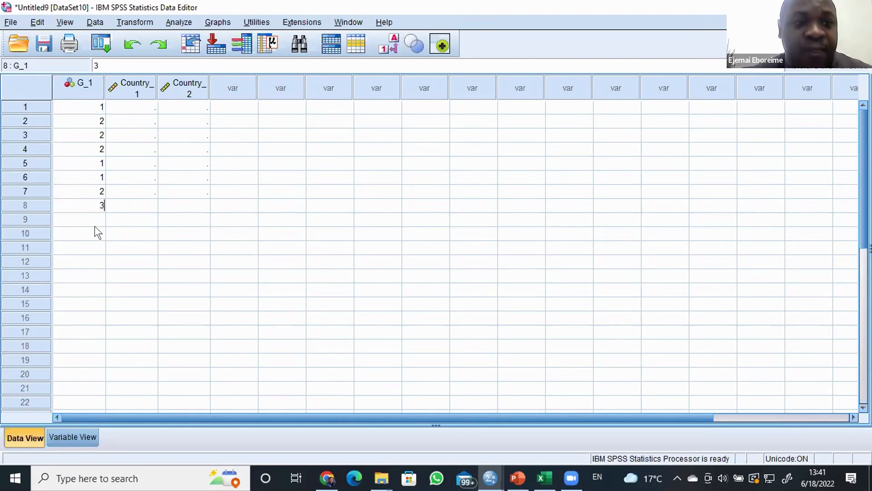
- Enter 3 for G_1 in case 9
left_click(94, 220)
type("3")
left_click(148, 229)
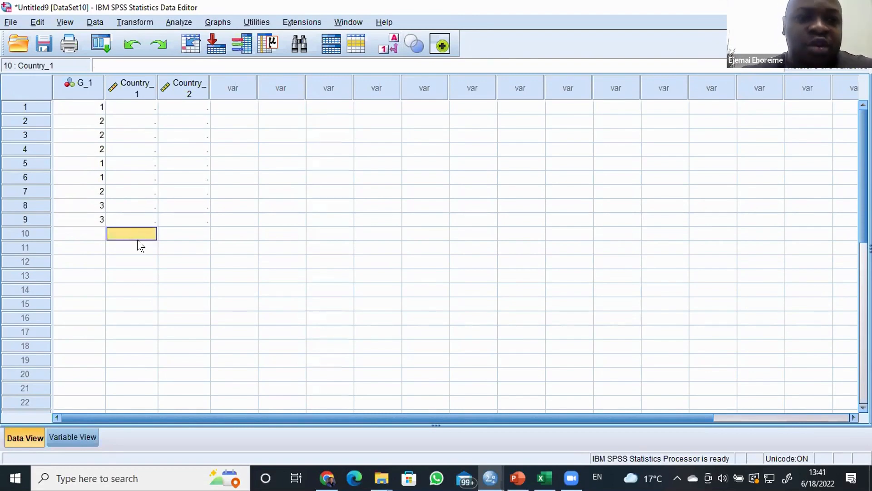
left_click(256, 262)
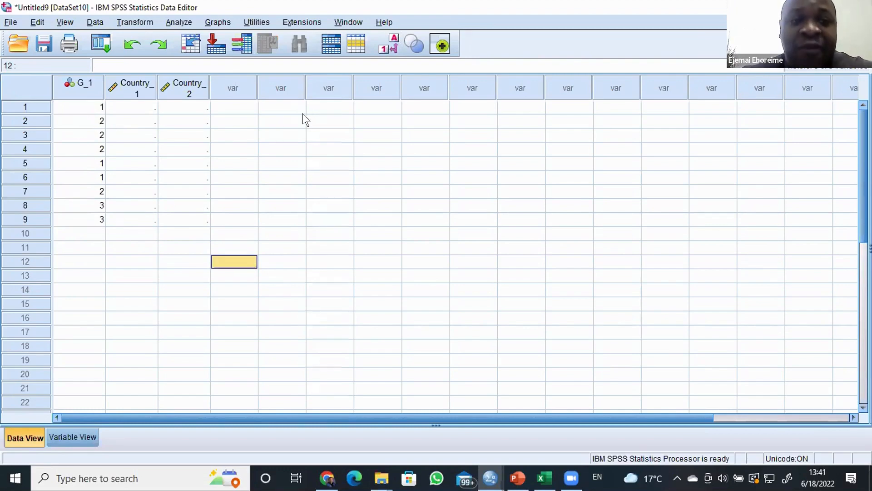
- Toggle the data display between value labels and numeric codes, leaving the value labels shown
left_click(392, 48)
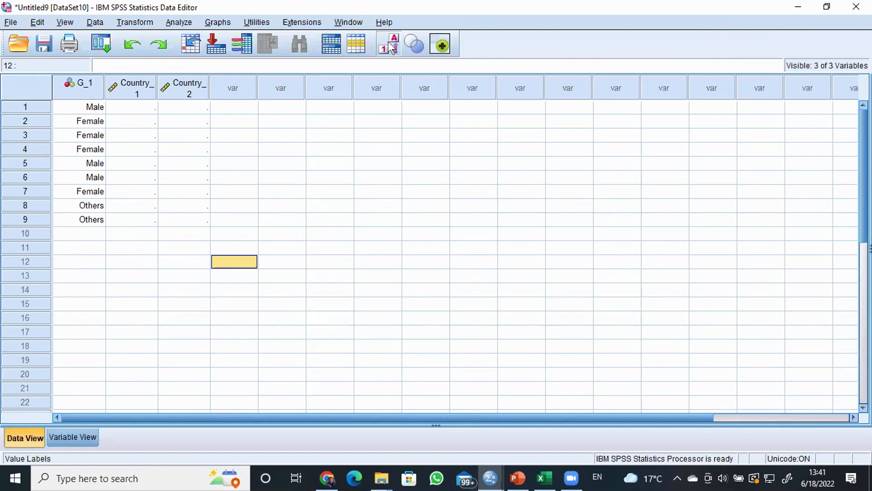
left_click(391, 46)
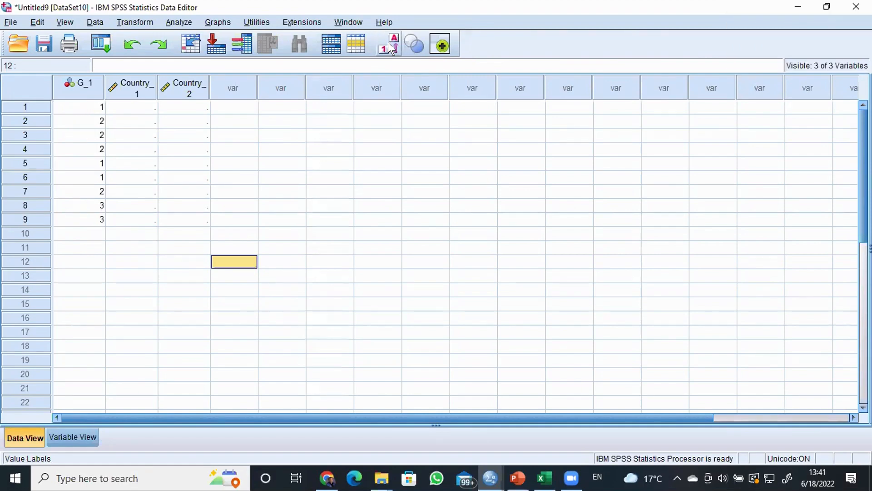
left_click(392, 47)
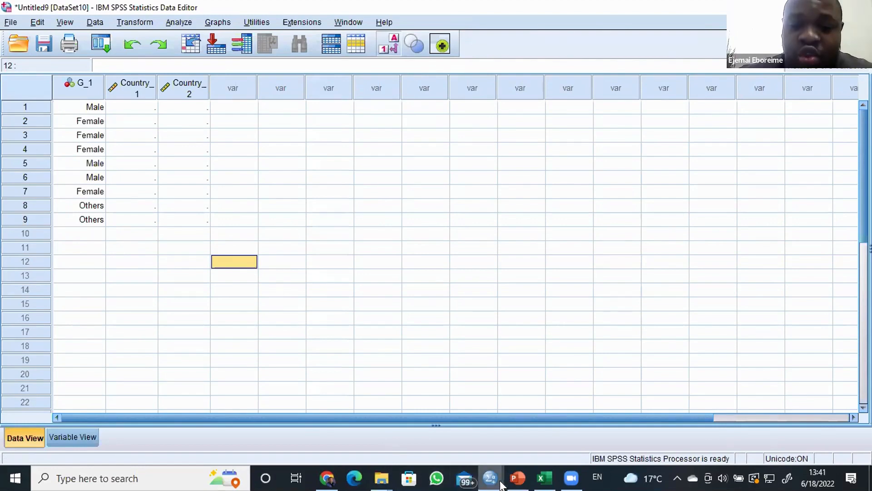
- Switch to the PowerPoint presentation and select the bullet "Create a string variable for ID" on the Example slide
left_click(516, 478)
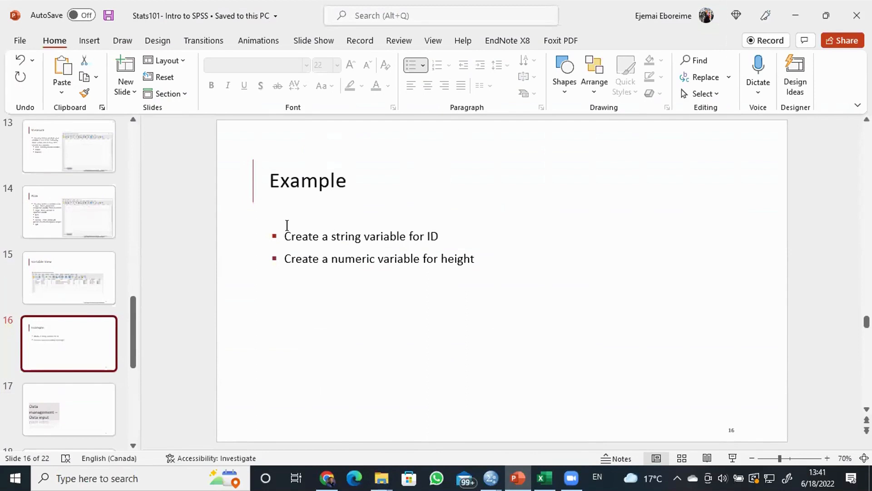
left_click(337, 226)
left_click_drag(337, 226, 436, 227)
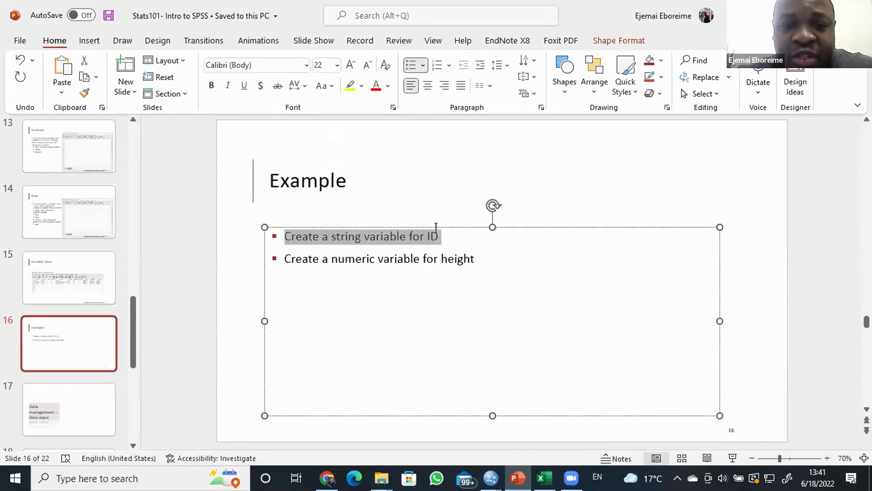